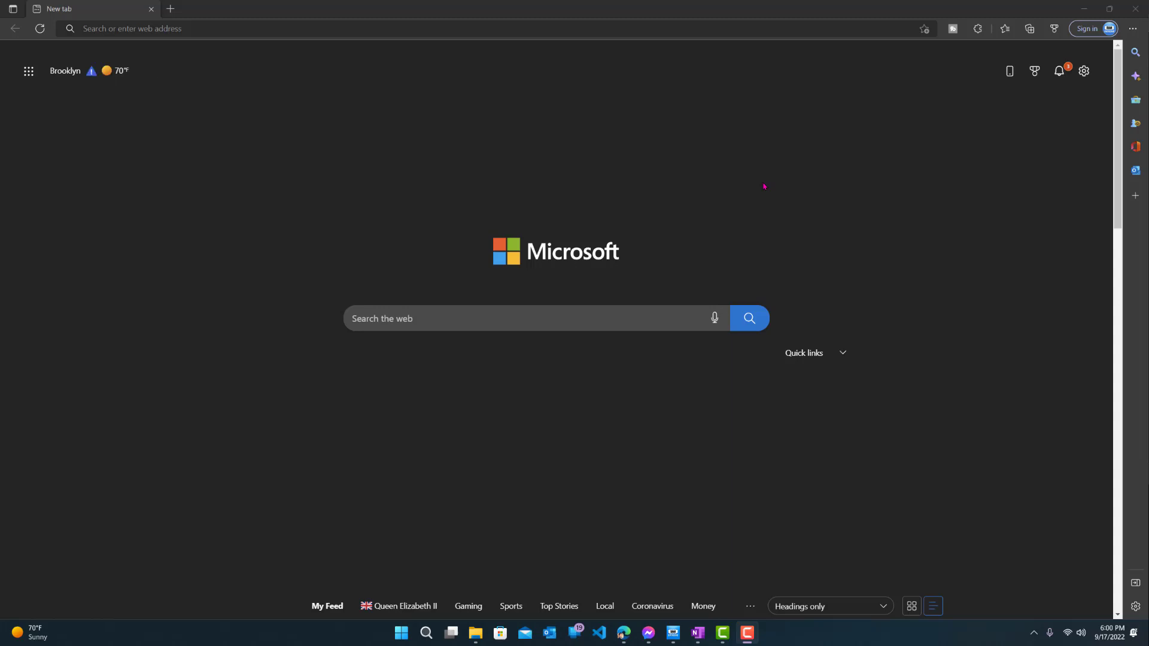
Step: Search the web for 'openvpn' and open the official openvpn.net result
left_click(497, 30)
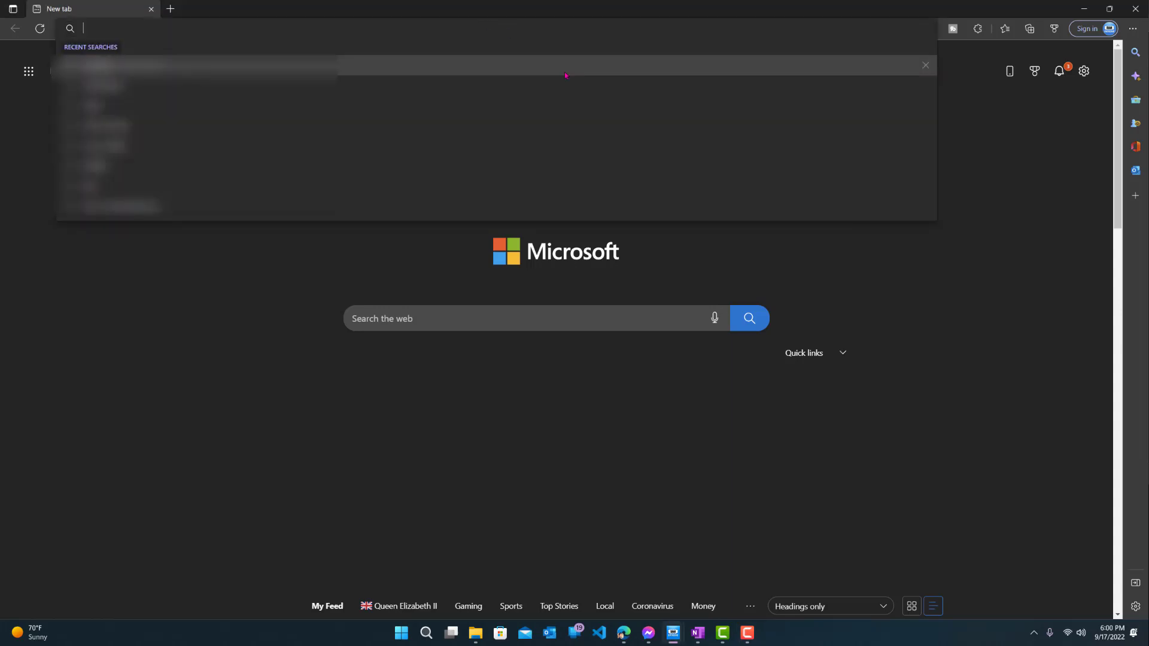
type("openvpn")
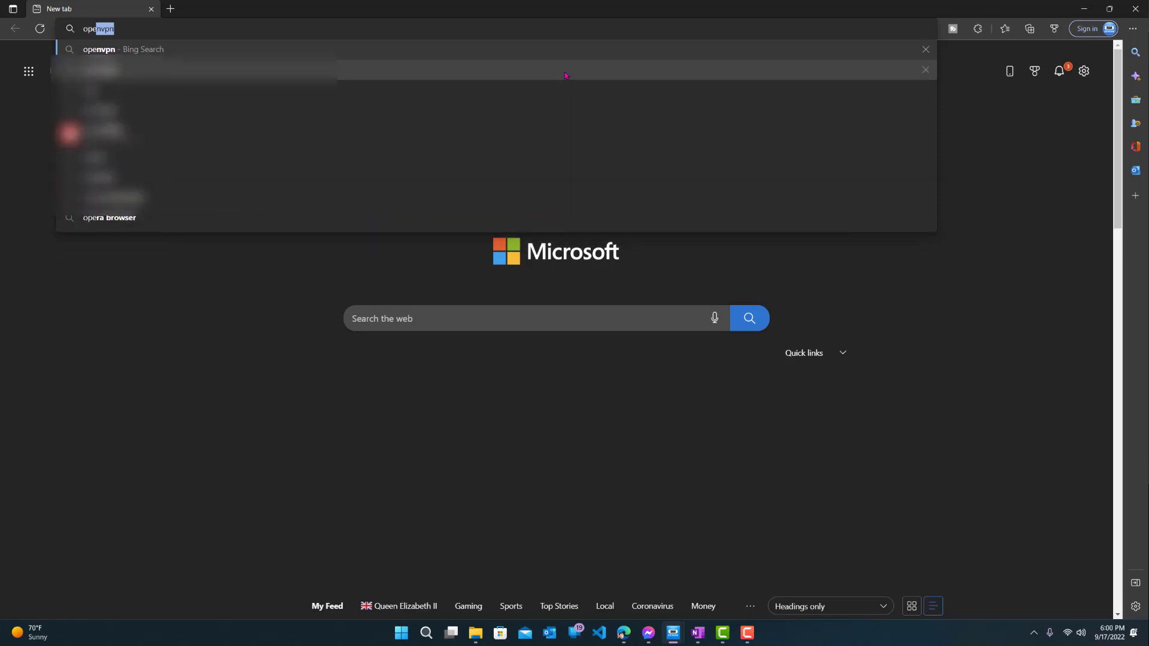
key("Return")
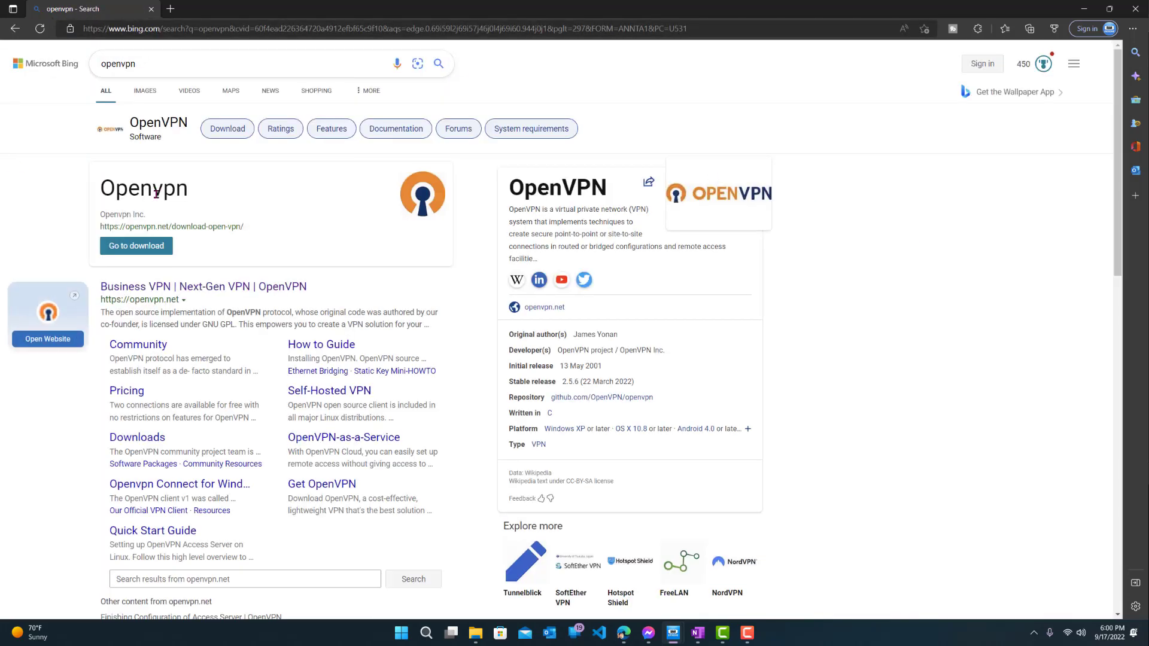
left_click(167, 287)
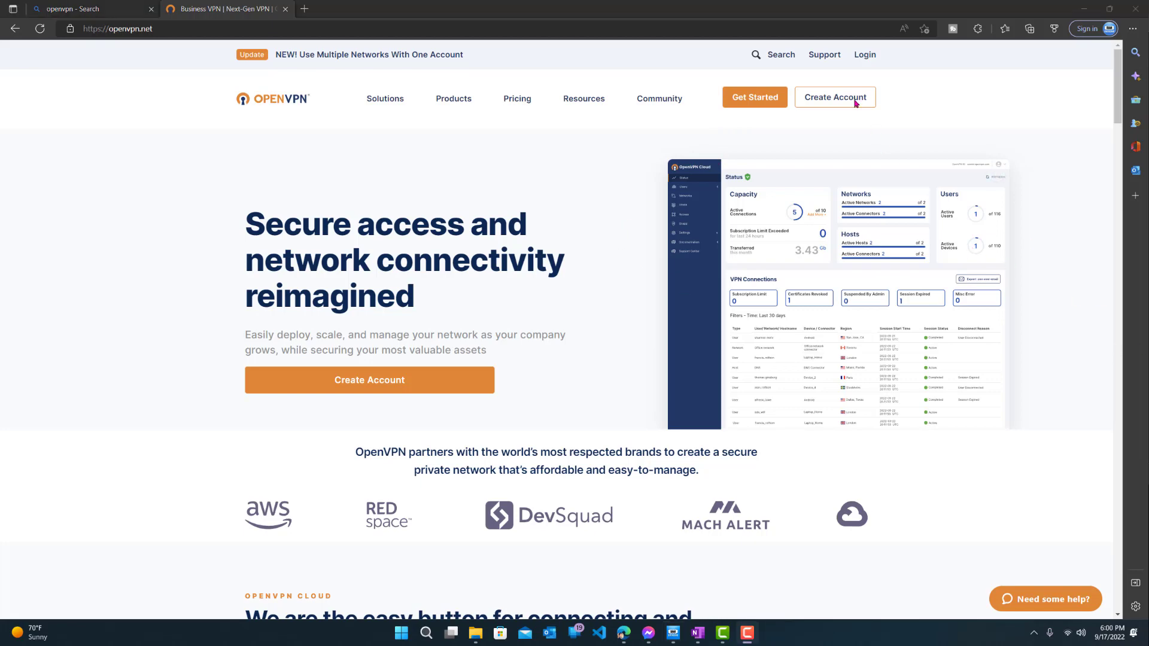
Step: Go to the OpenVPN download page with its Cloud and Access Server packages
left_click(755, 98)
scroll(760, 147, "down", 6)
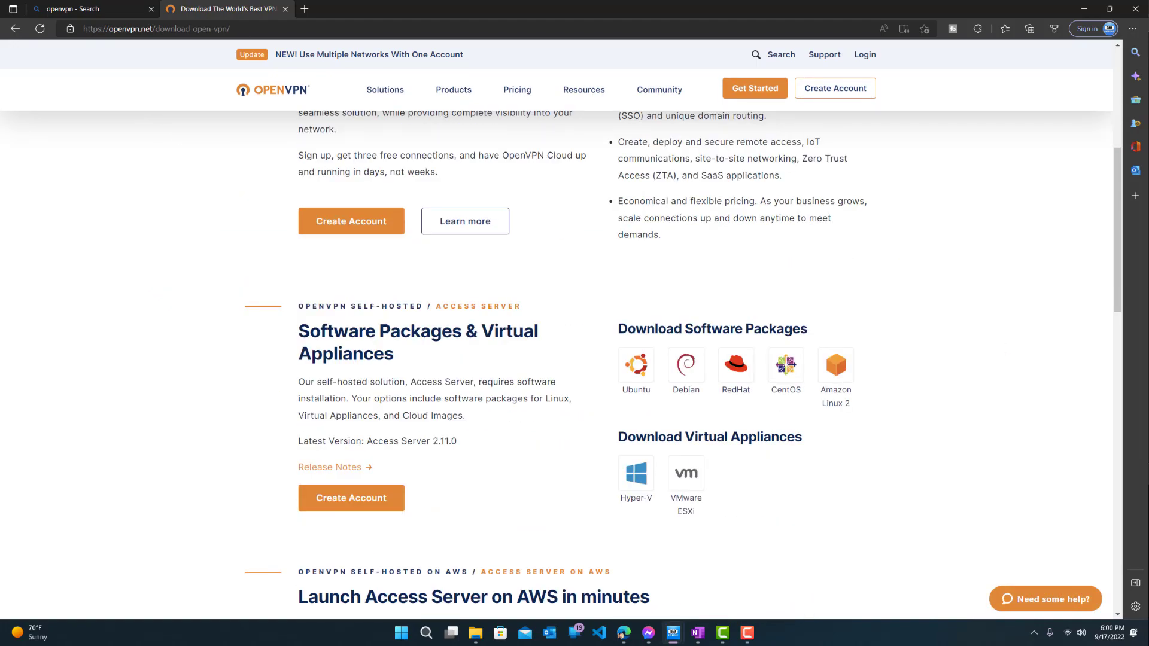
scroll(752, 212, "up", 6)
Step: Open Community Downloads and pick out the OpenVPN-2.5.7-I602-amd64.msi Windows 64-bit installer
mouse_move(655, 103)
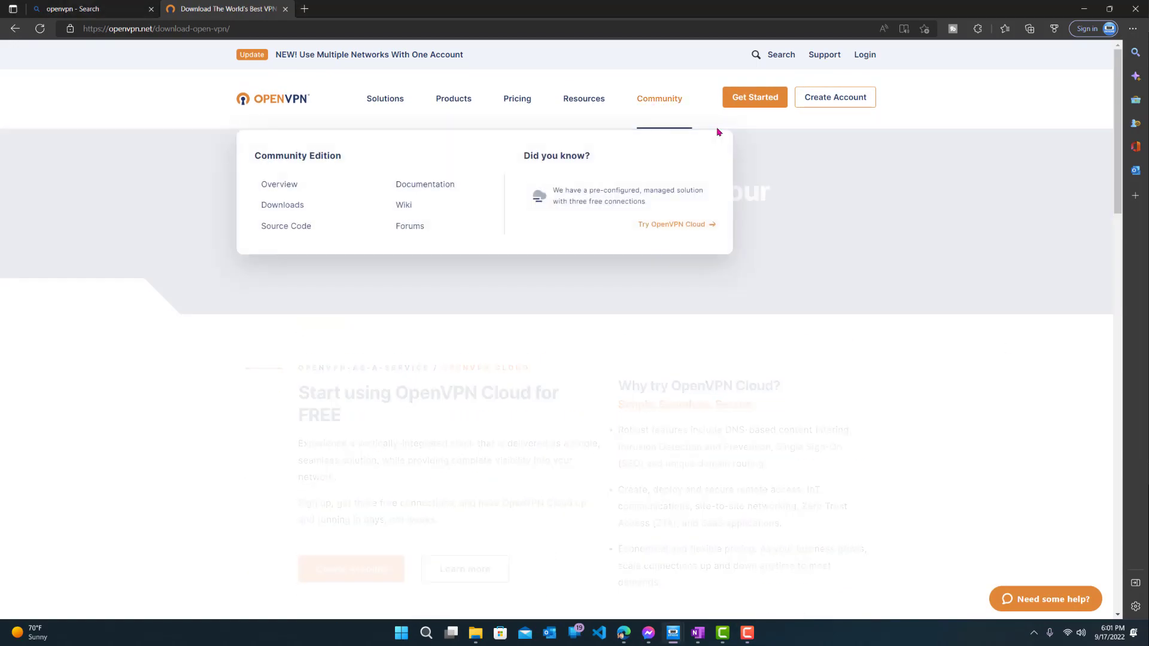
left_click(288, 205)
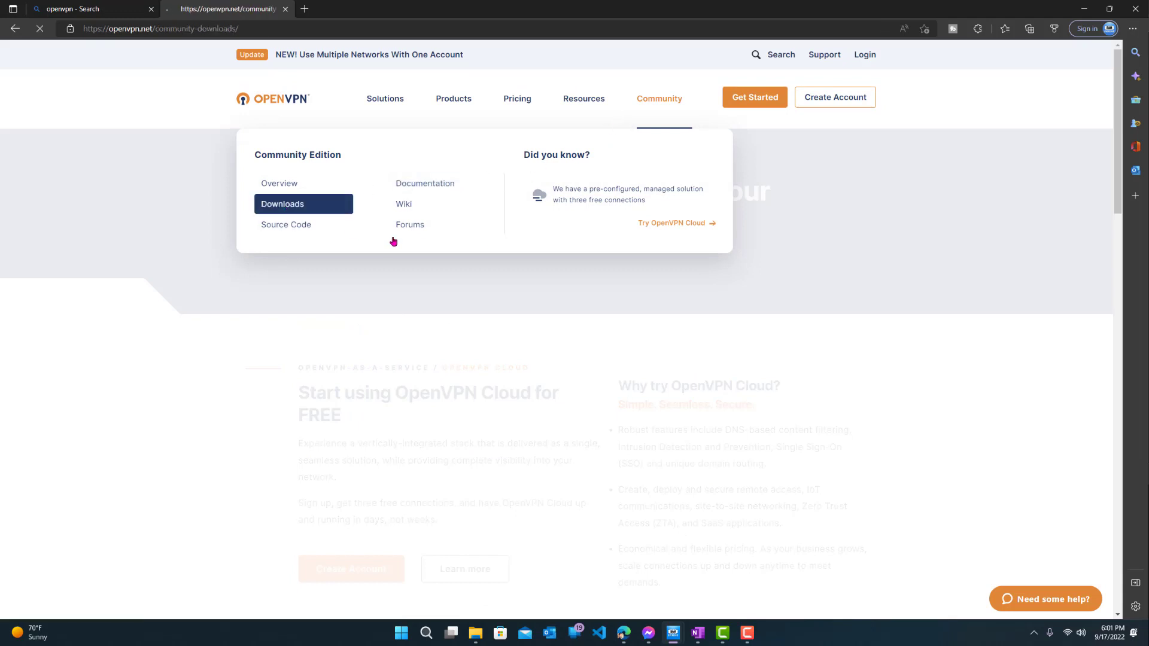
scroll(371, 263, "down", 3)
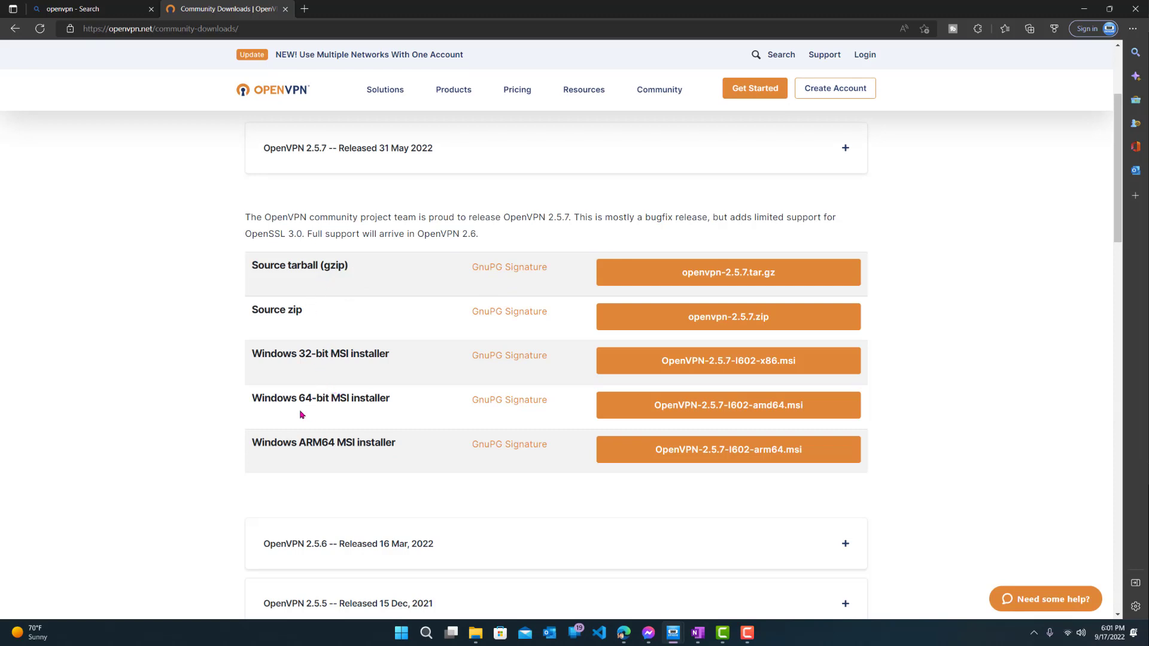
left_click_drag(284, 399, 450, 407)
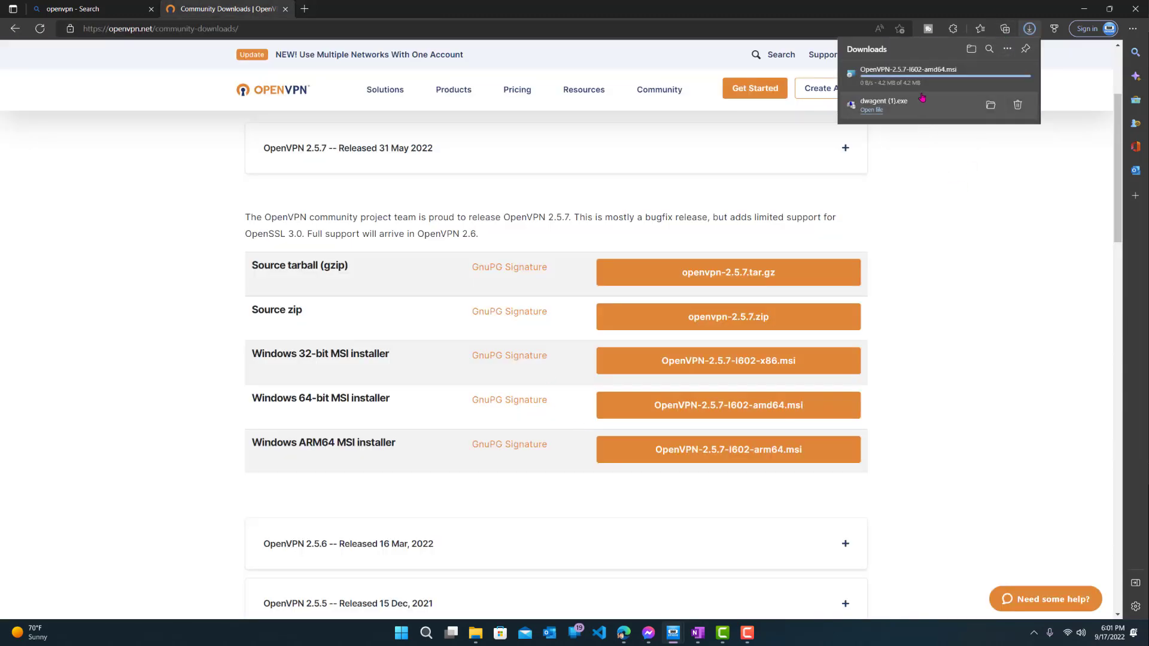
Step: Launch the OpenVPN 2.5.7 installer and review its features under Customize
left_click(935, 77)
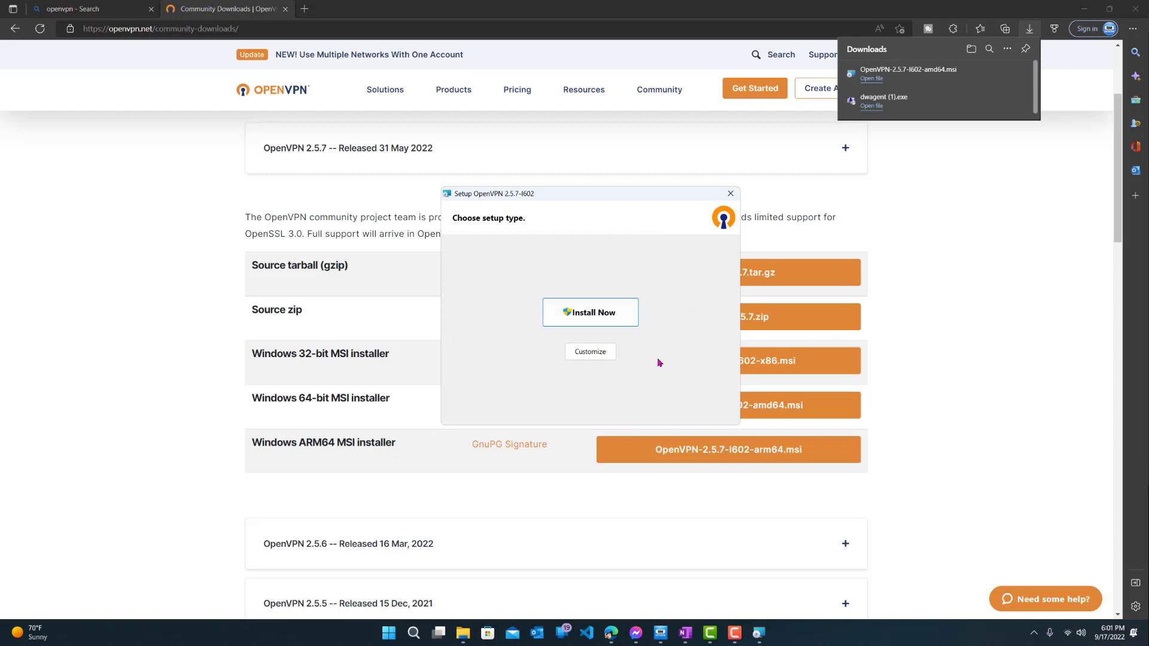
left_click(590, 352)
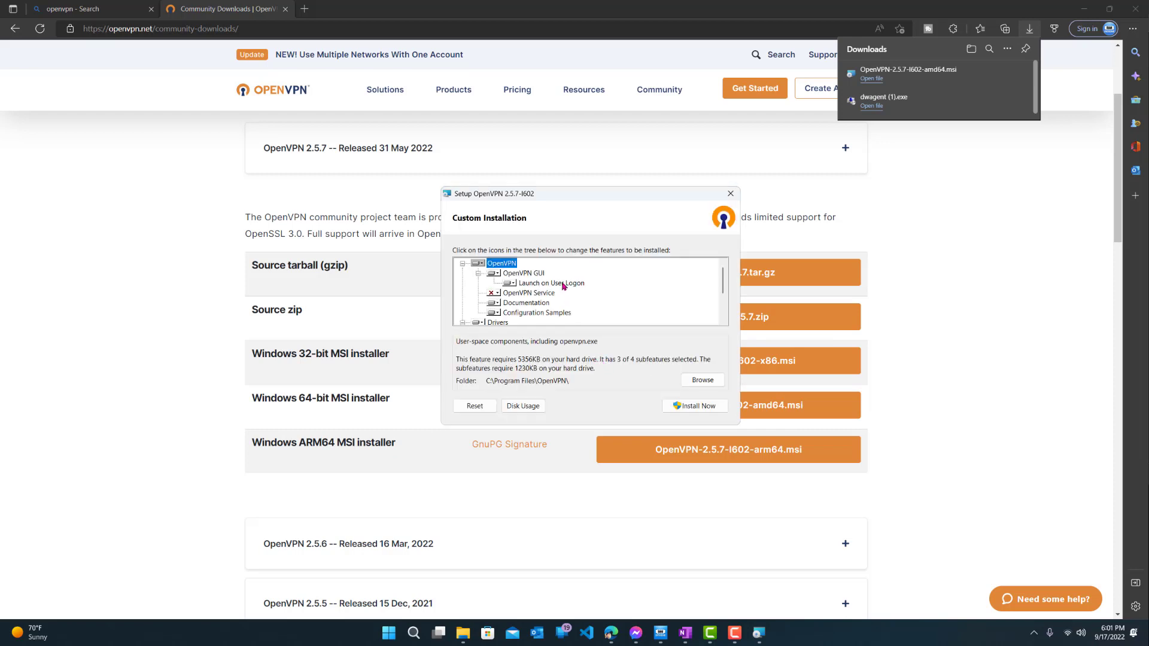
scroll(562, 287, "down", 2)
scroll(562, 311, "up", 2)
Step: Install OpenVPN 2.5.7 with Install Now and watch the installer progress on the desktop
left_click(697, 405)
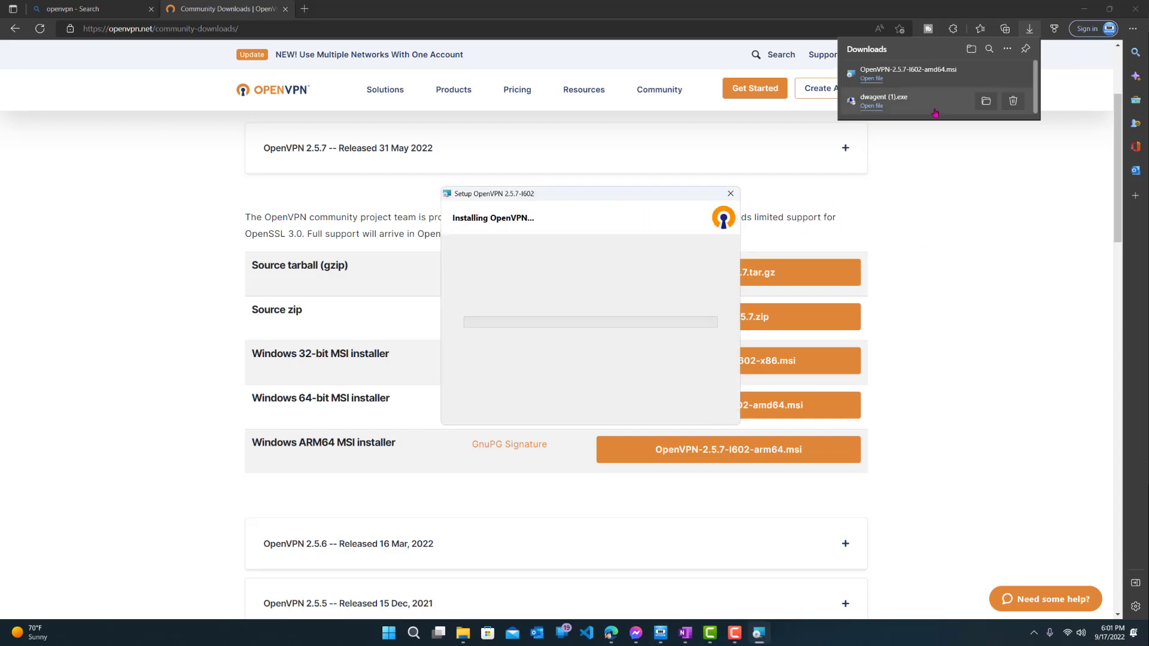
left_click(1084, 9)
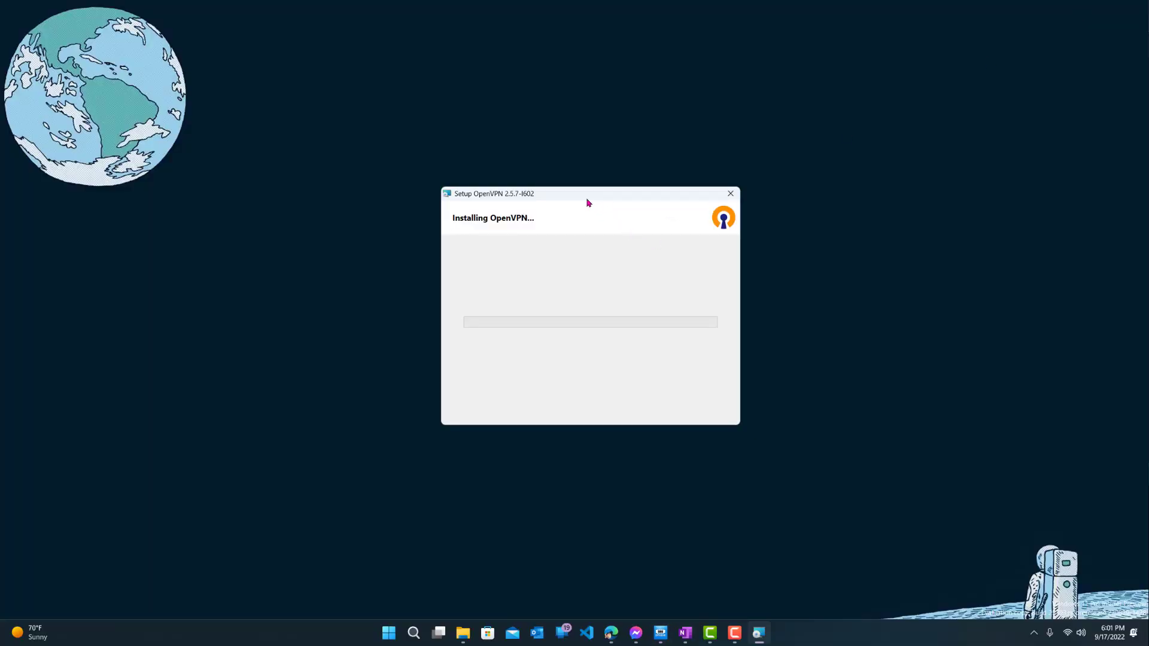
left_click_drag(589, 198, 584, 195)
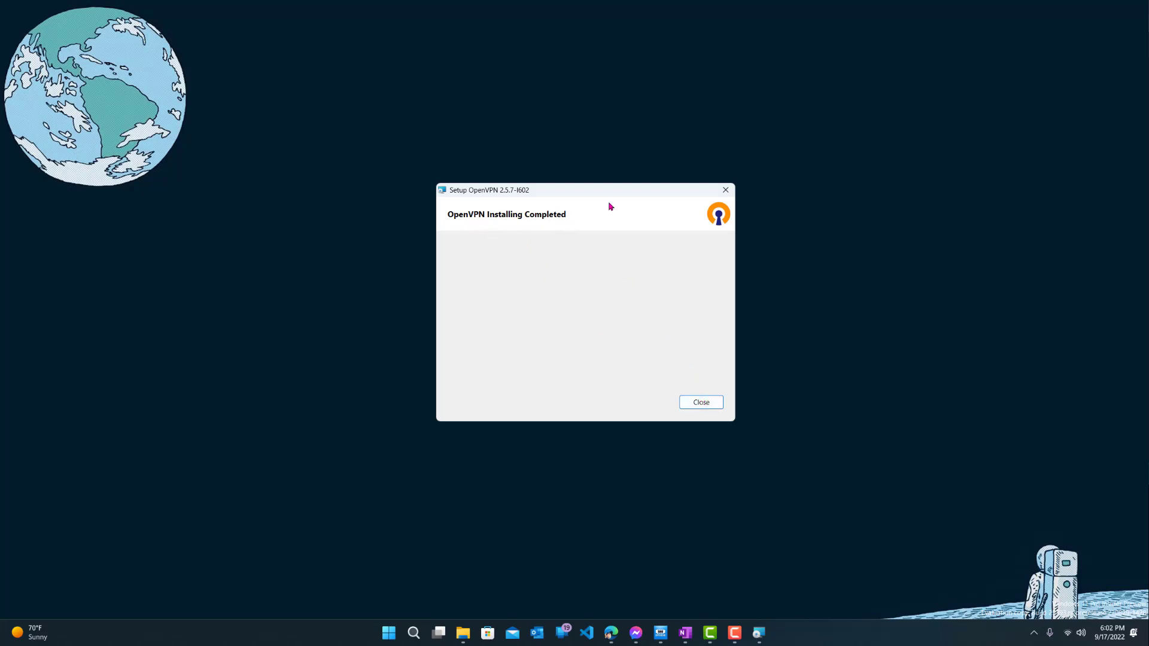
Step: Close the finished installer and dismiss the 'No readable connection profiles' notice
left_click(697, 401)
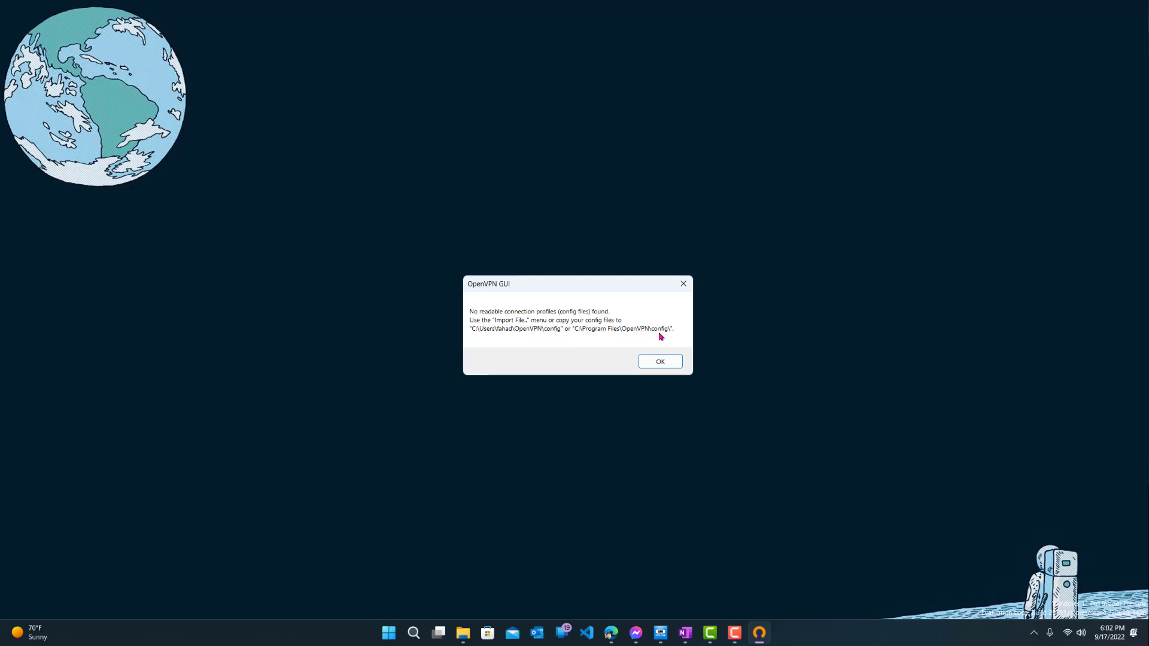
left_click(660, 363)
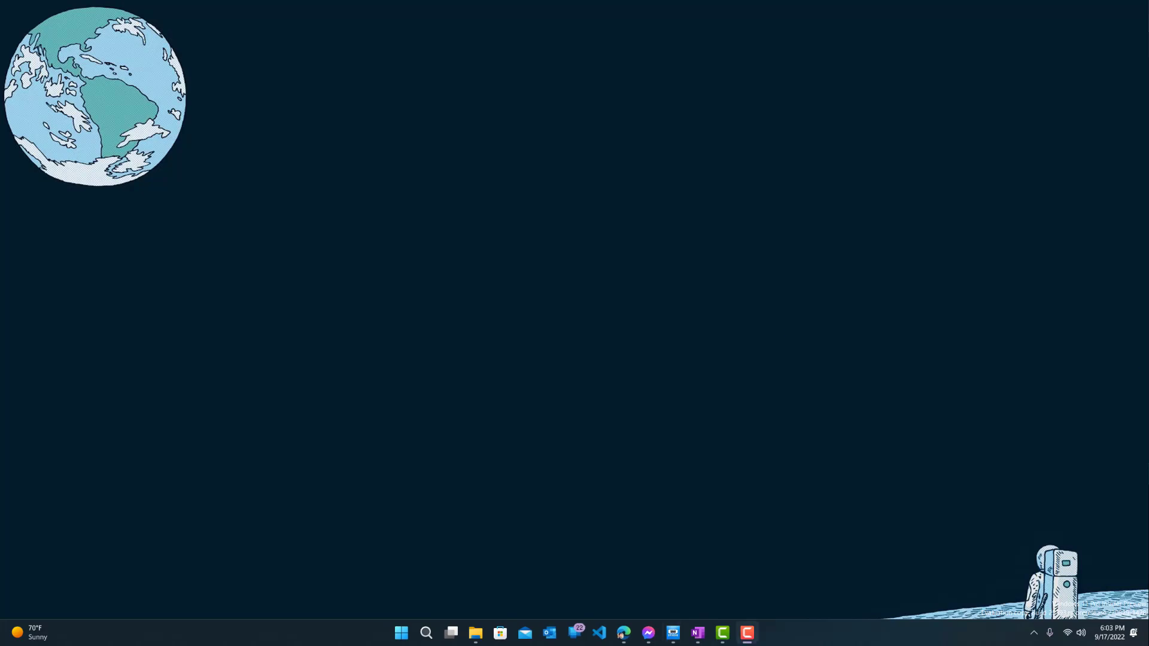
left_click(1033, 634)
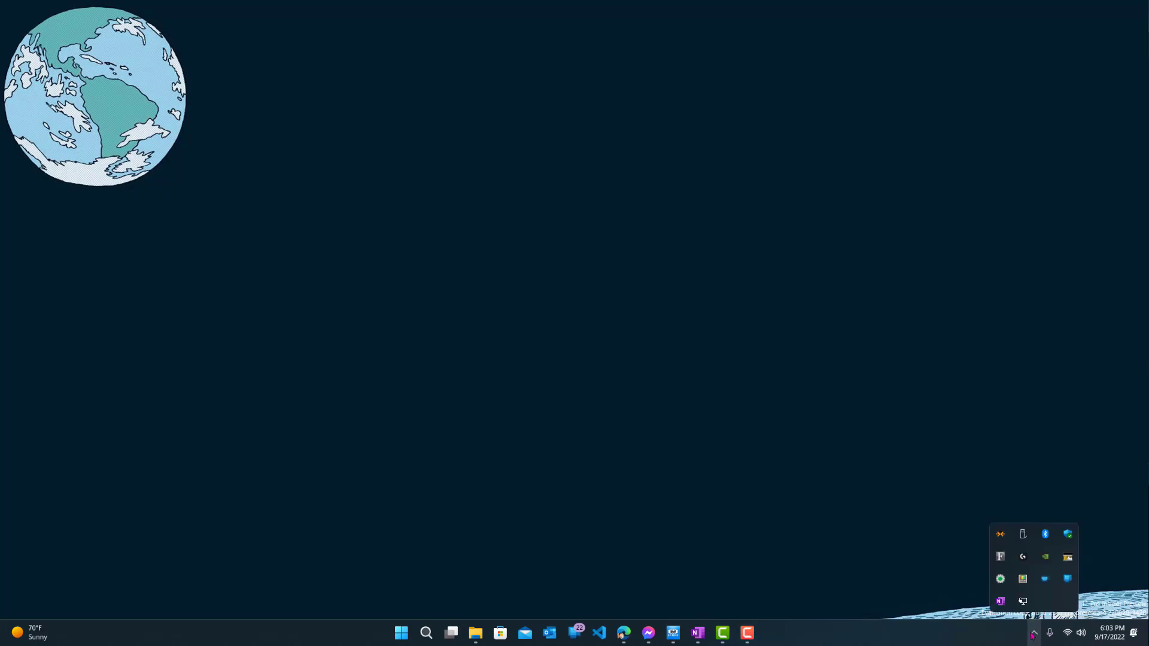
left_click(1023, 601)
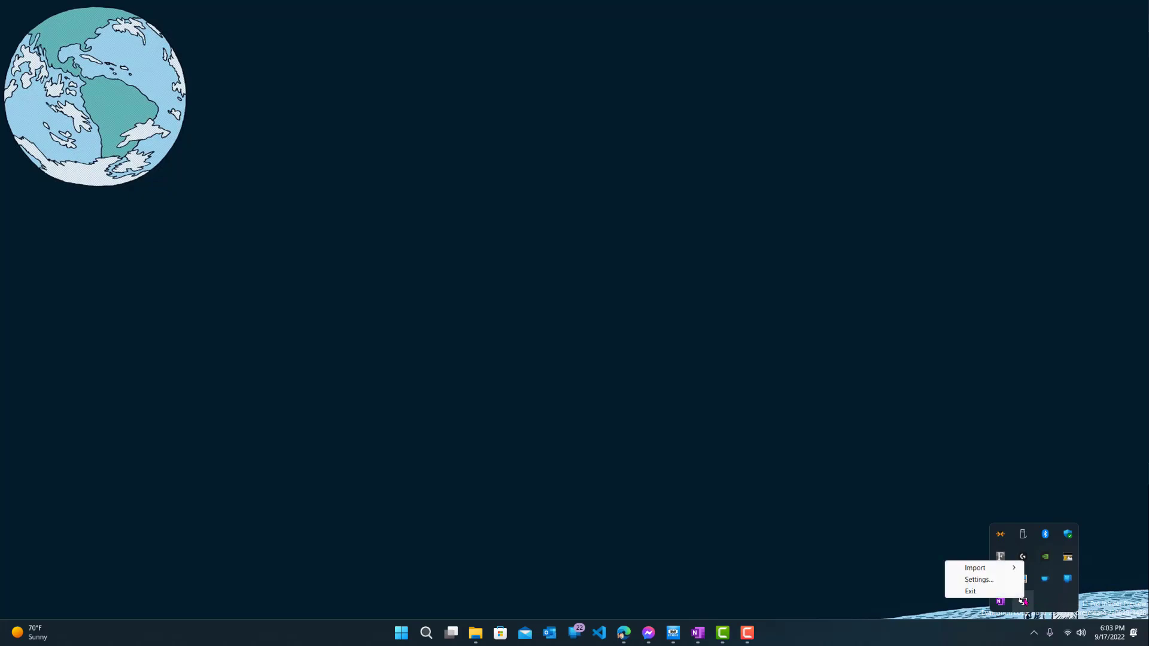
mouse_move(1009, 569)
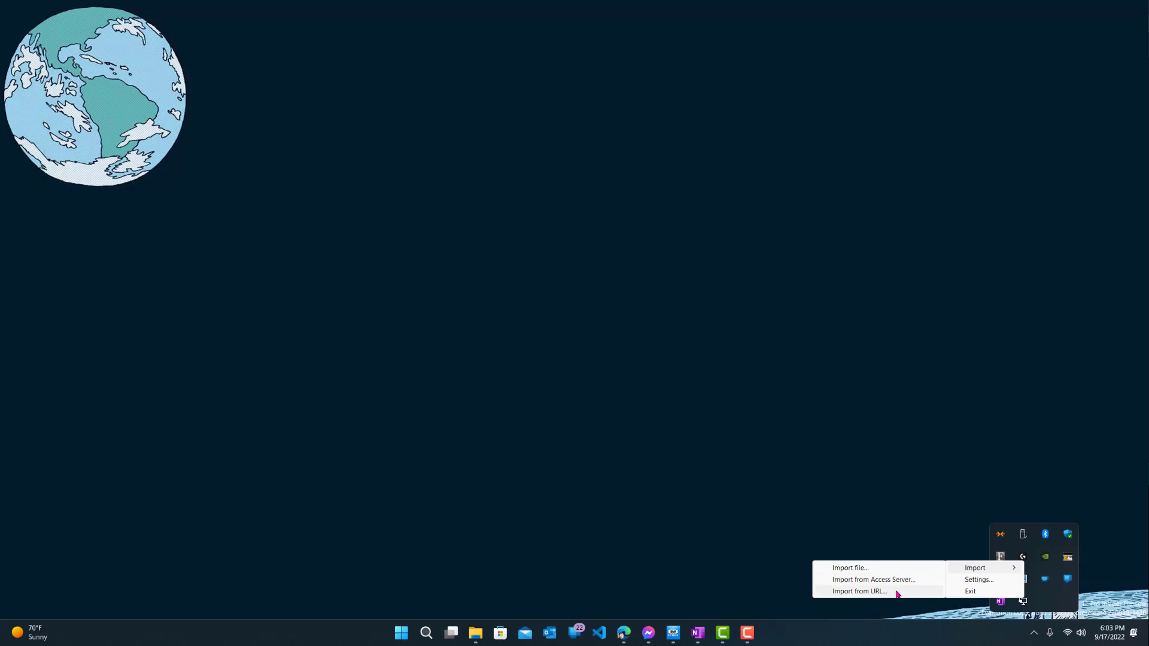
left_click(939, 527)
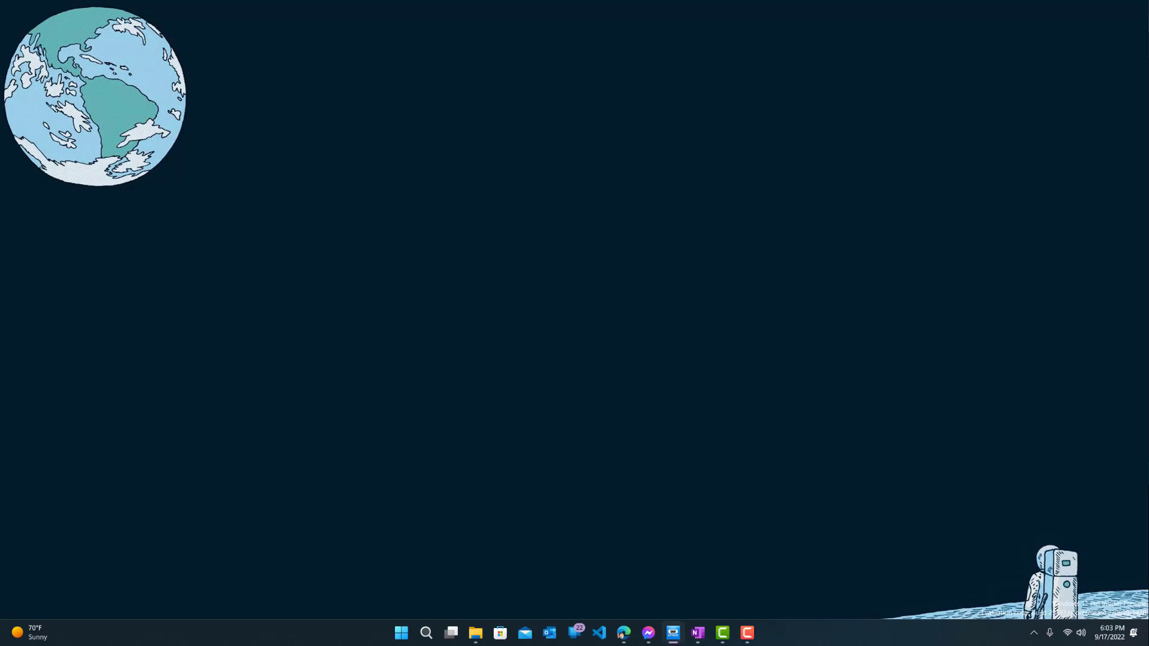
Step: Restore Edge and go to vpnbook.com in a new tab
left_click(673, 633)
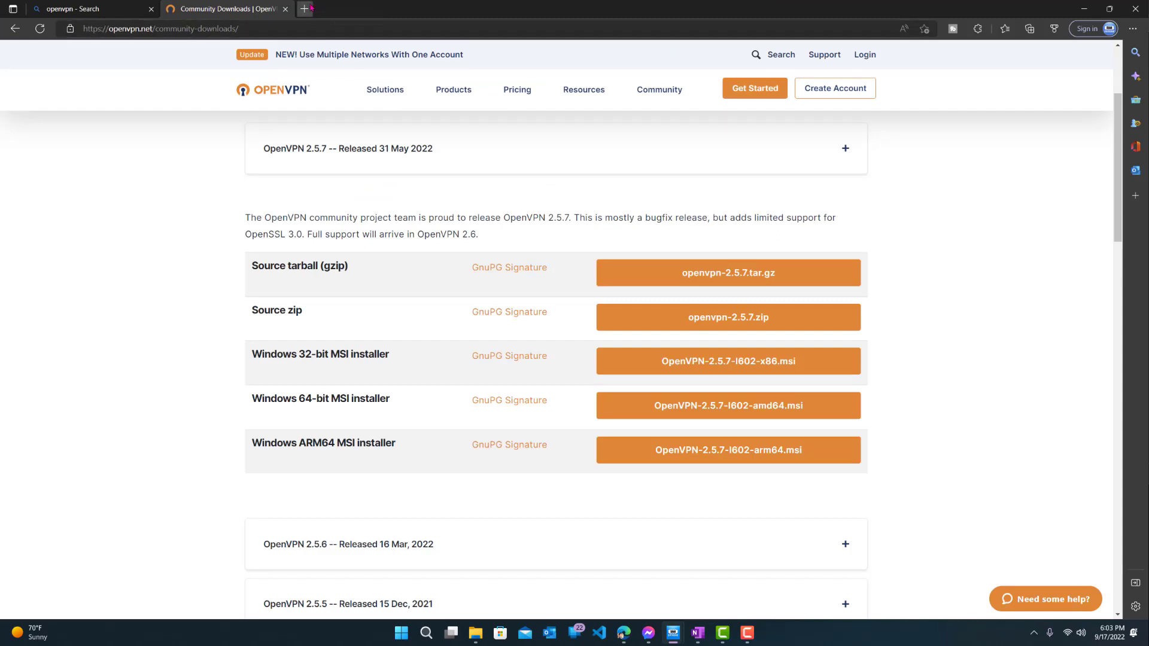
left_click(305, 8)
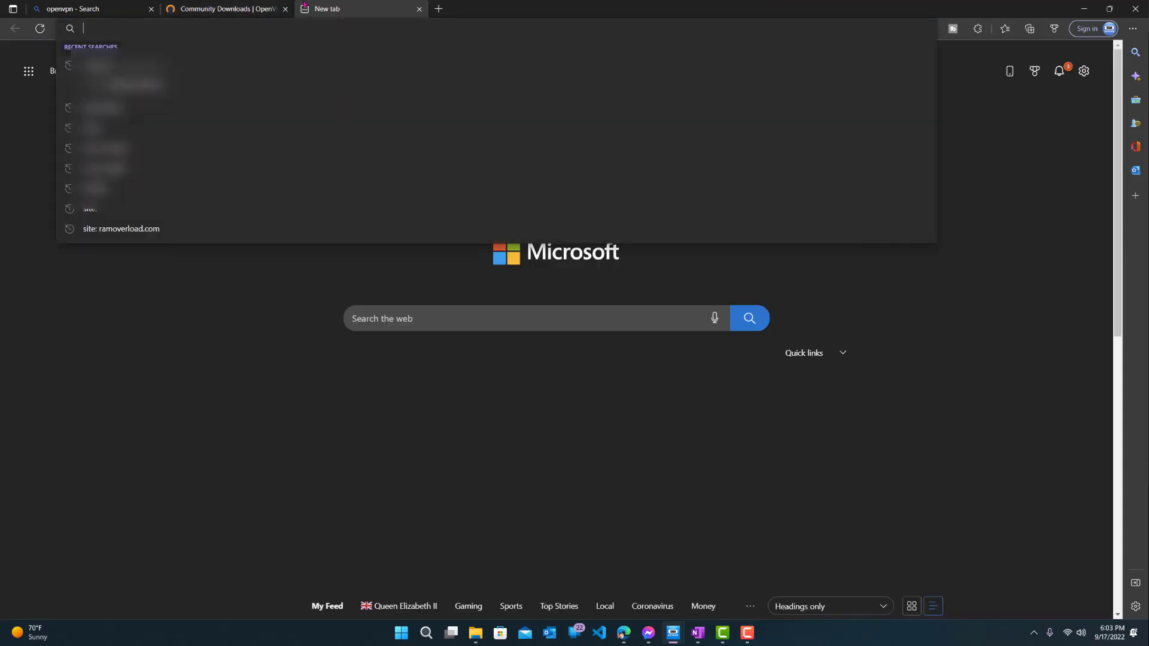
type("vpnbook.com")
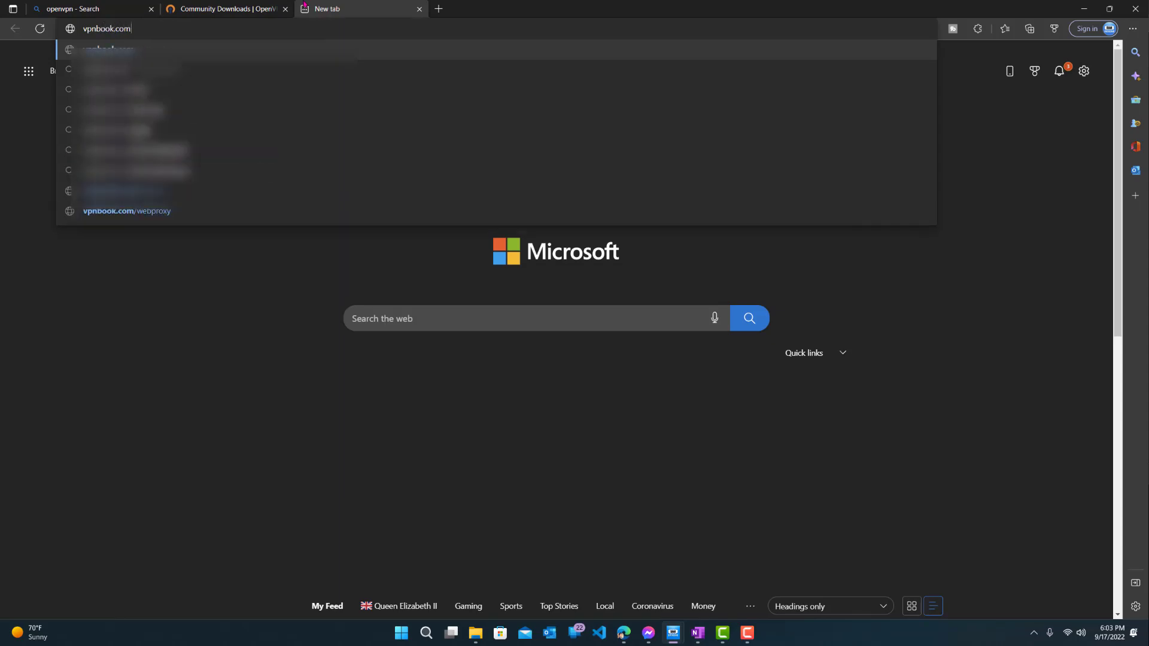
key("Return")
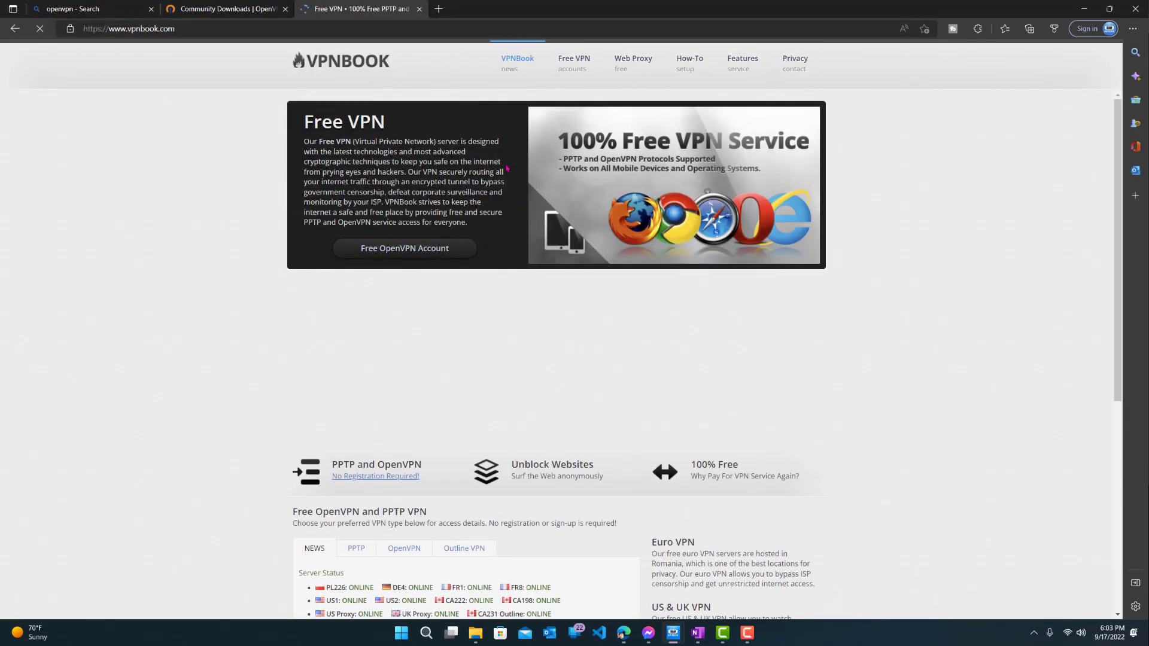
Step: Download the FR1 Server OpenVPN Certificate Bundle from VPNBook's OpenVPN tab
scroll(193, 246, "down", 5)
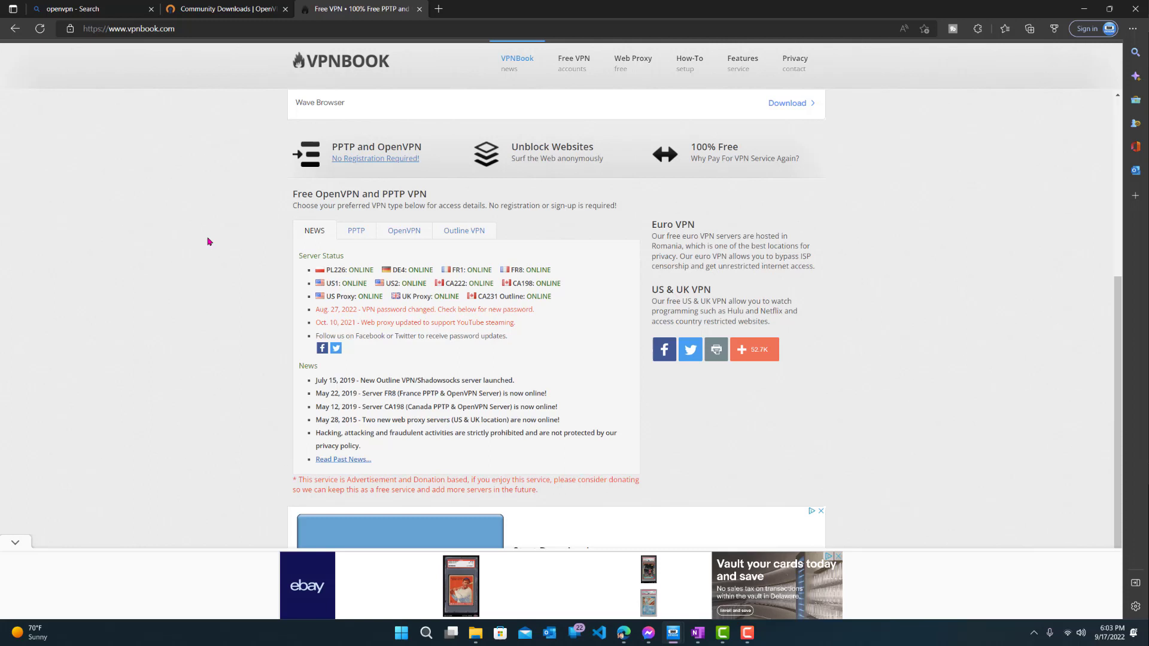
left_click(401, 234)
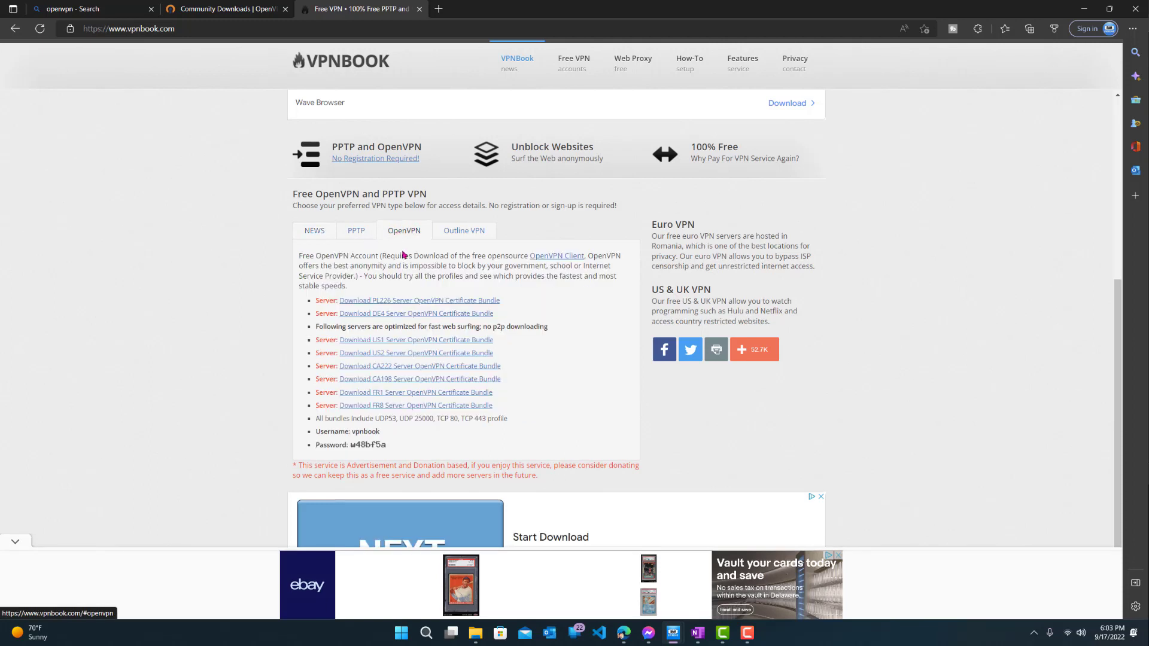
left_click(340, 302)
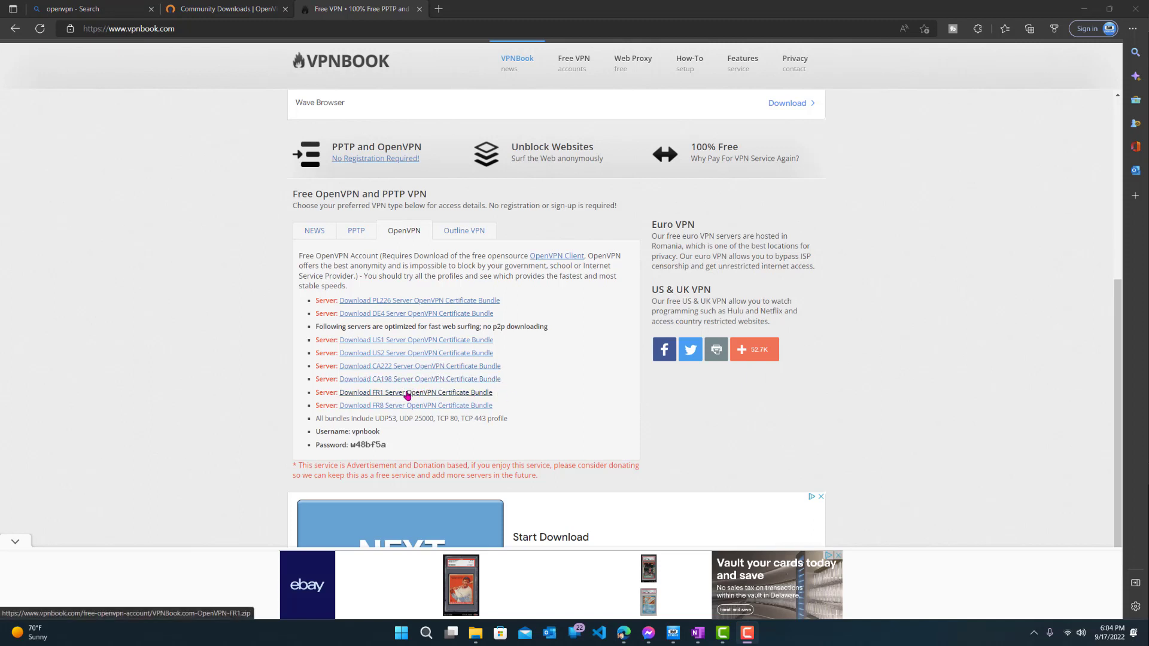
left_click_drag(408, 395, 907, 251)
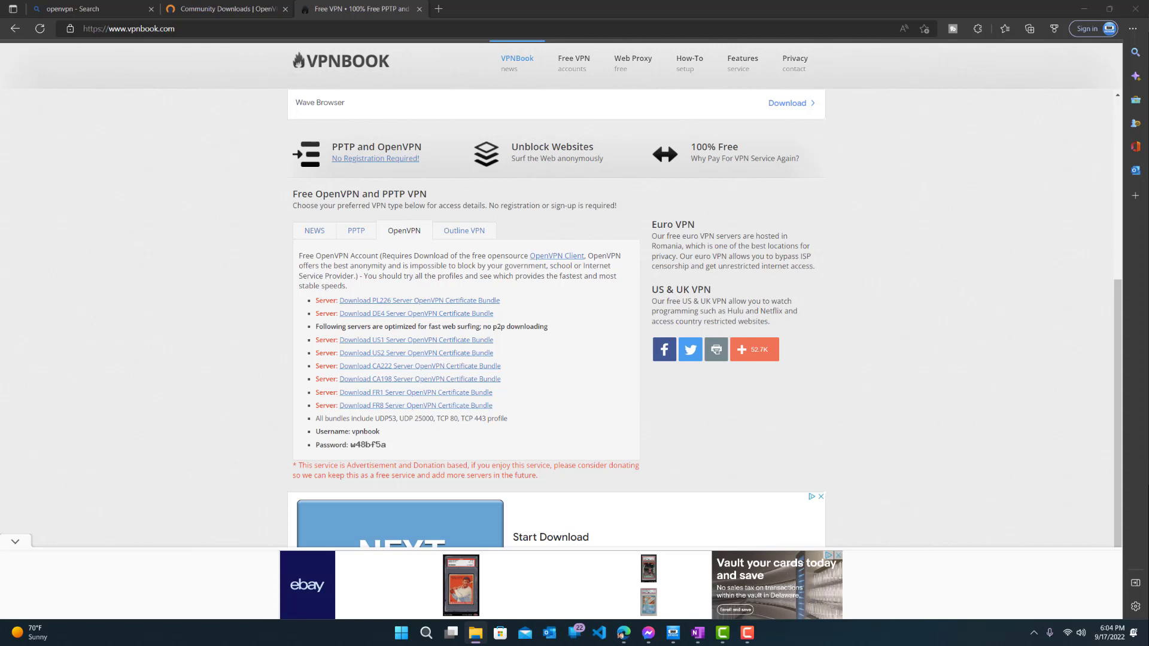
left_click(427, 391)
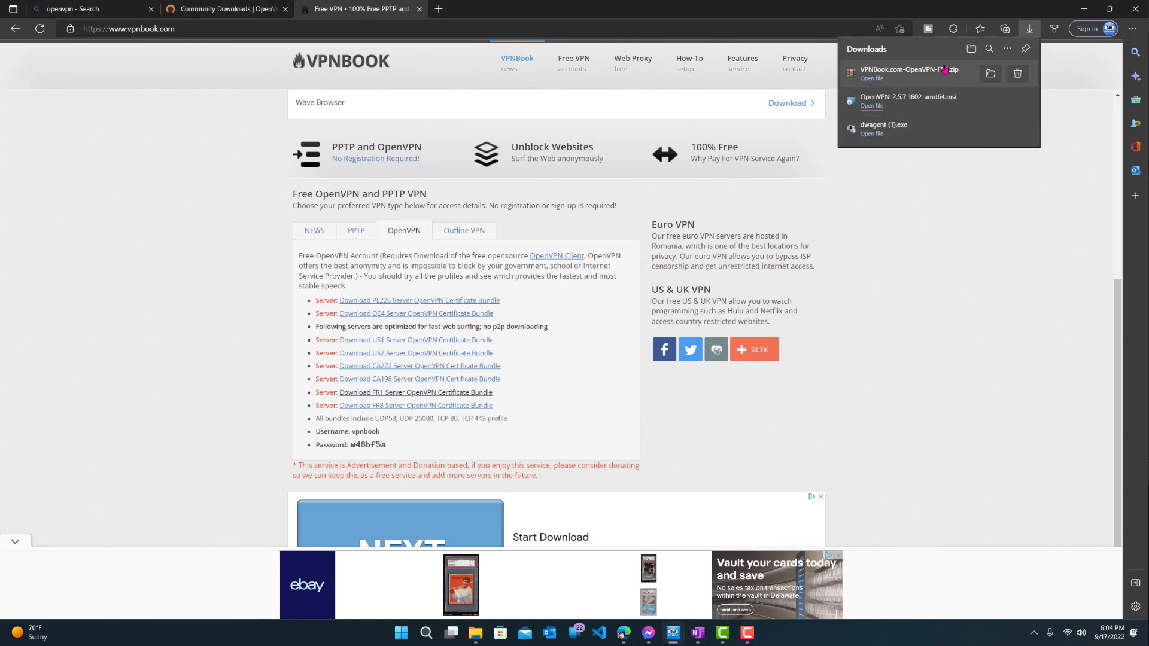
Step: Open VPNBook.com-OpenVPN-FR1.zip and extract vpnbook-fr1-tcp80.ovpn to the Desktop
left_click(885, 78)
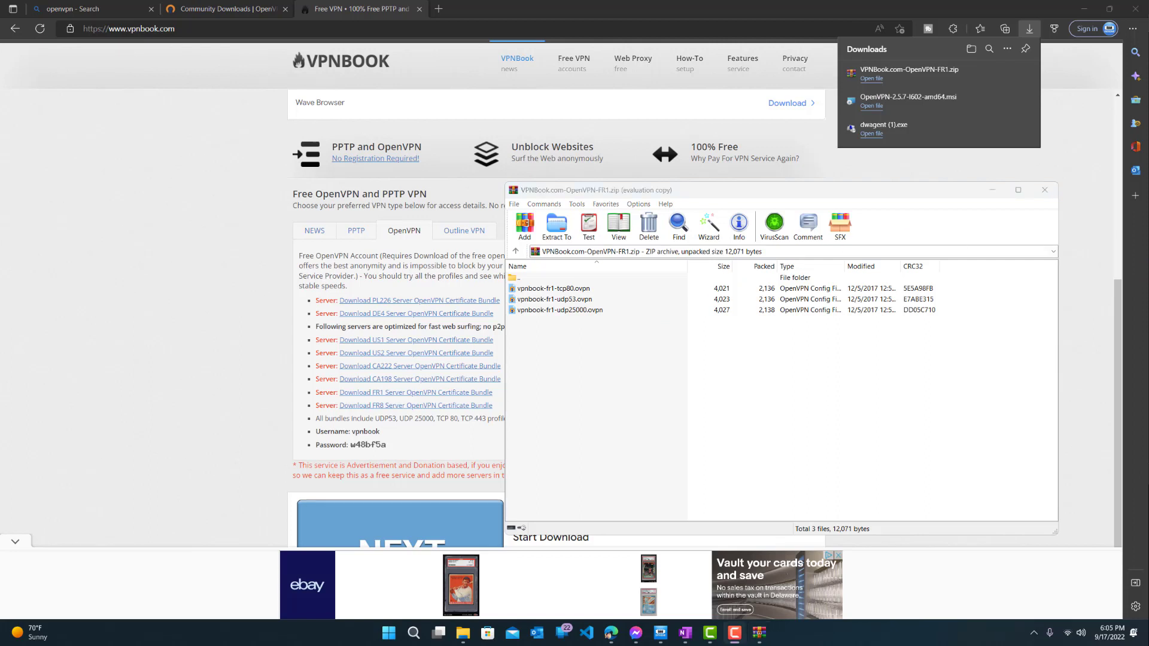
key("super+e")
left_click(559, 290)
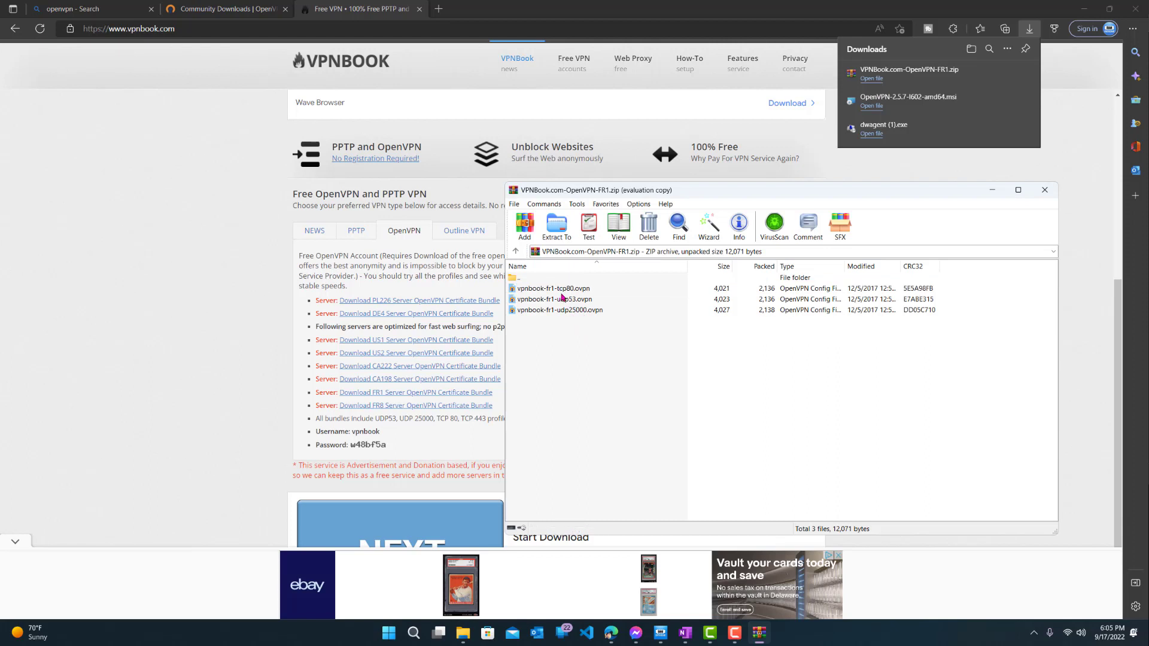
left_click_drag(555, 290, 844, 292)
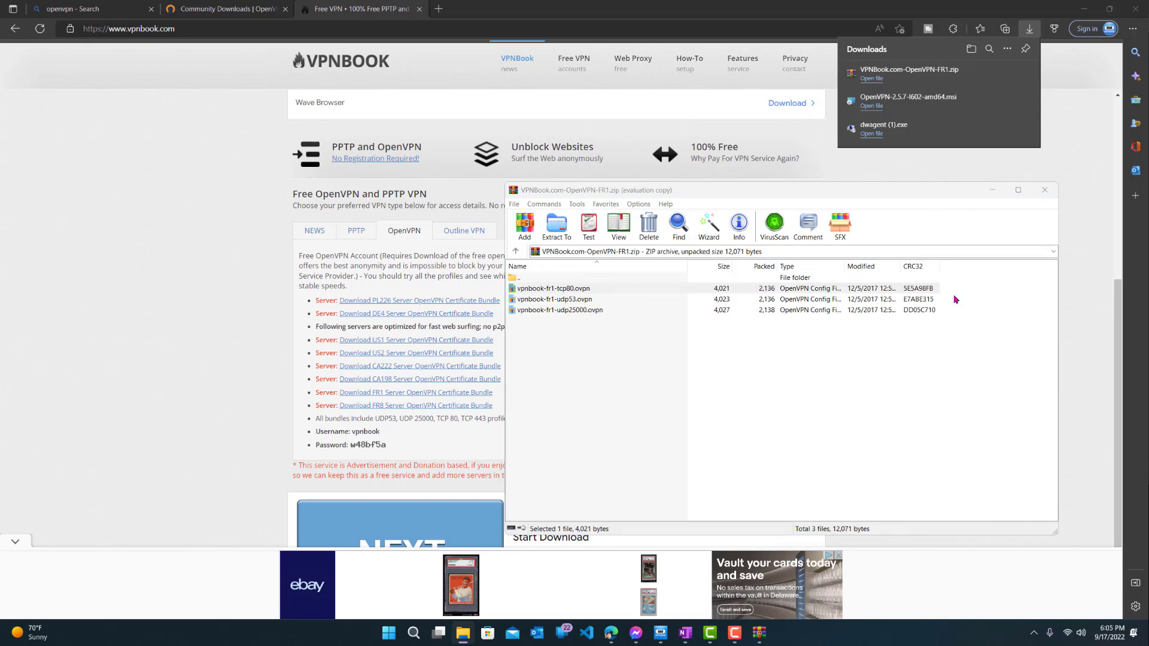
left_click_drag(463, 633, 549, 514)
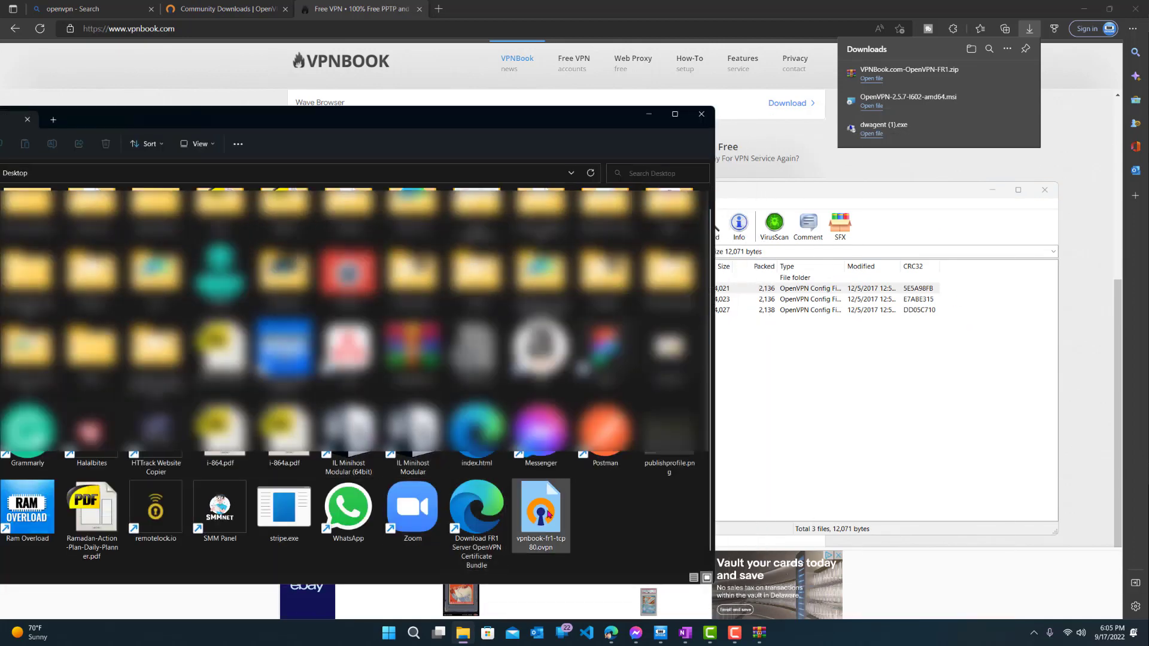
Step: Close the WinRAR archive window
left_click(816, 428)
left_click(1045, 190)
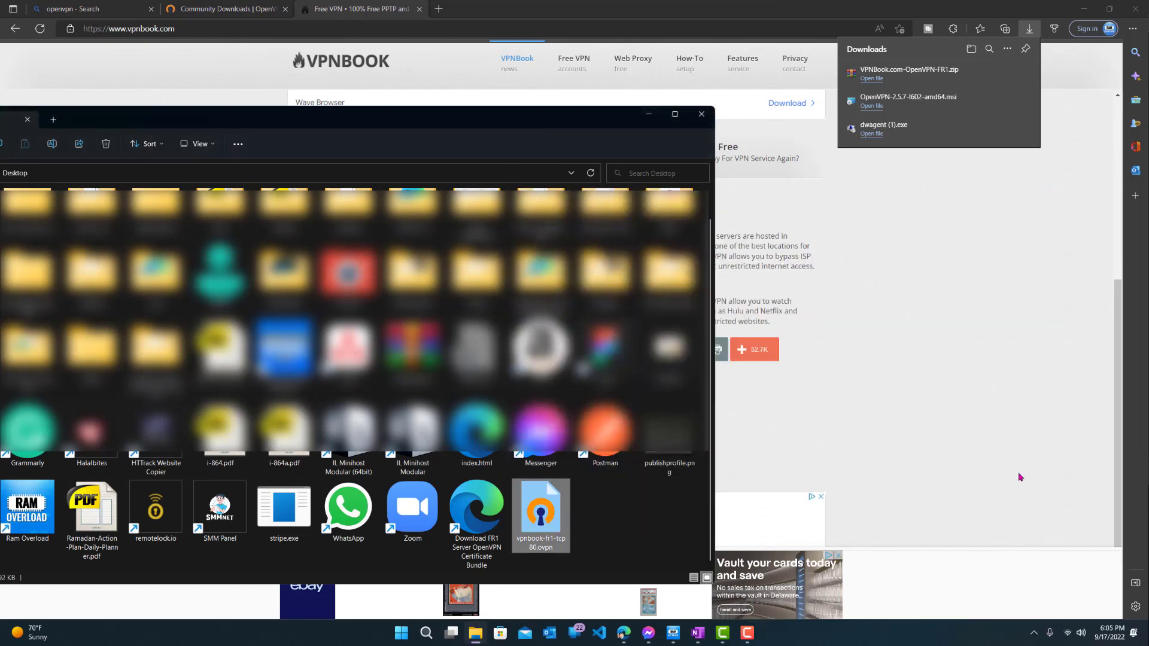
left_click(1033, 632)
Step: Import vpnbook-fr1-tcp80.ovpn from the Desktop through the tray icon's Import file option
right_click(1022, 602)
mouse_move(993, 568)
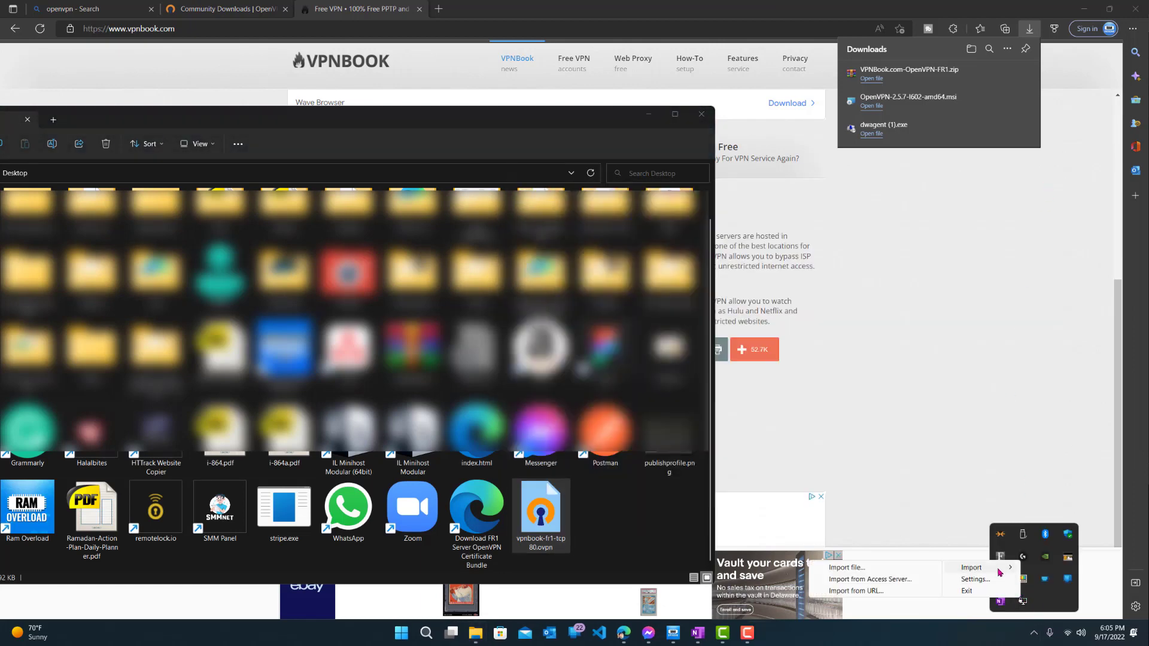
left_click(846, 567)
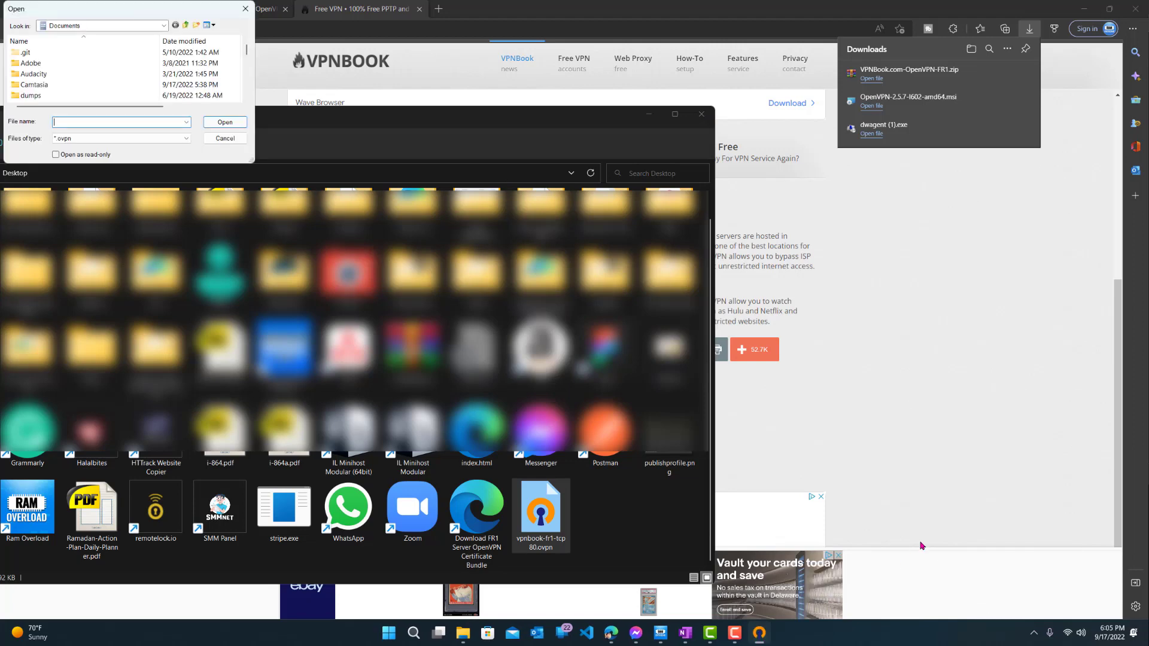
left_click_drag(110, 8, 901, 222)
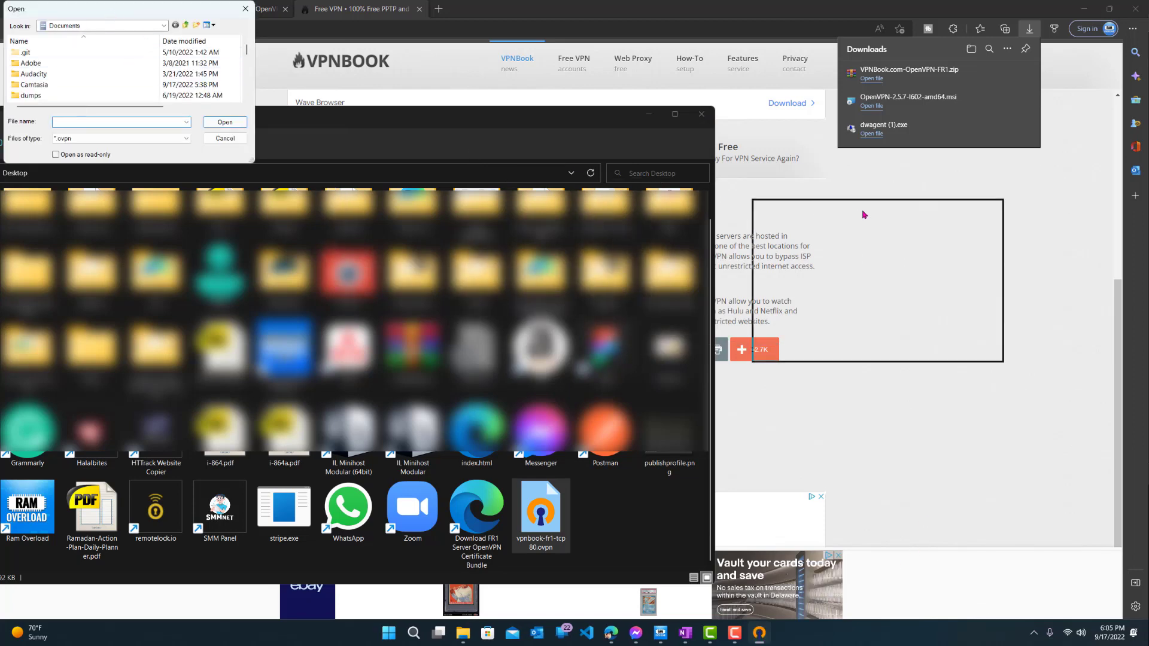
left_click(867, 225)
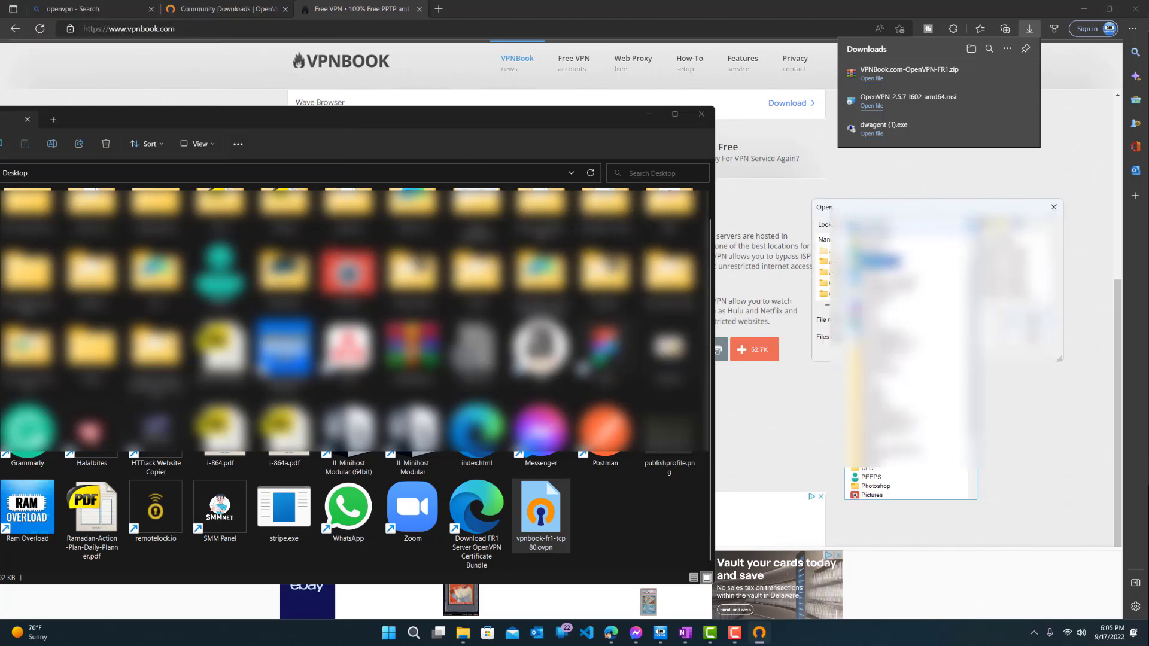
left_click(883, 258)
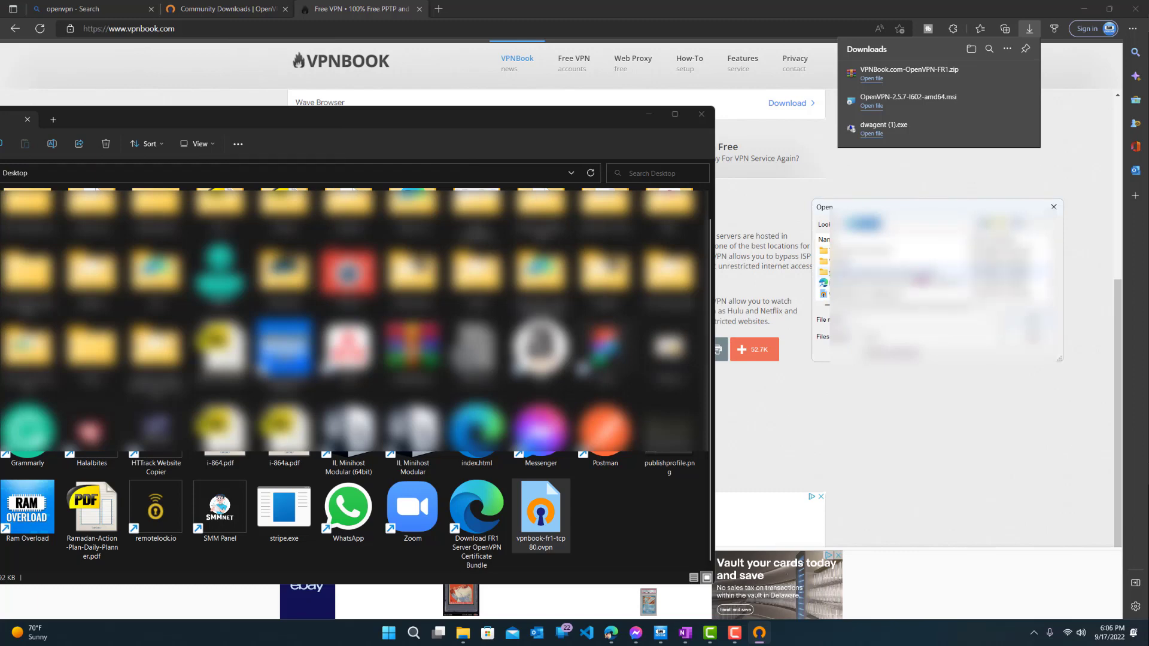
left_click(892, 294)
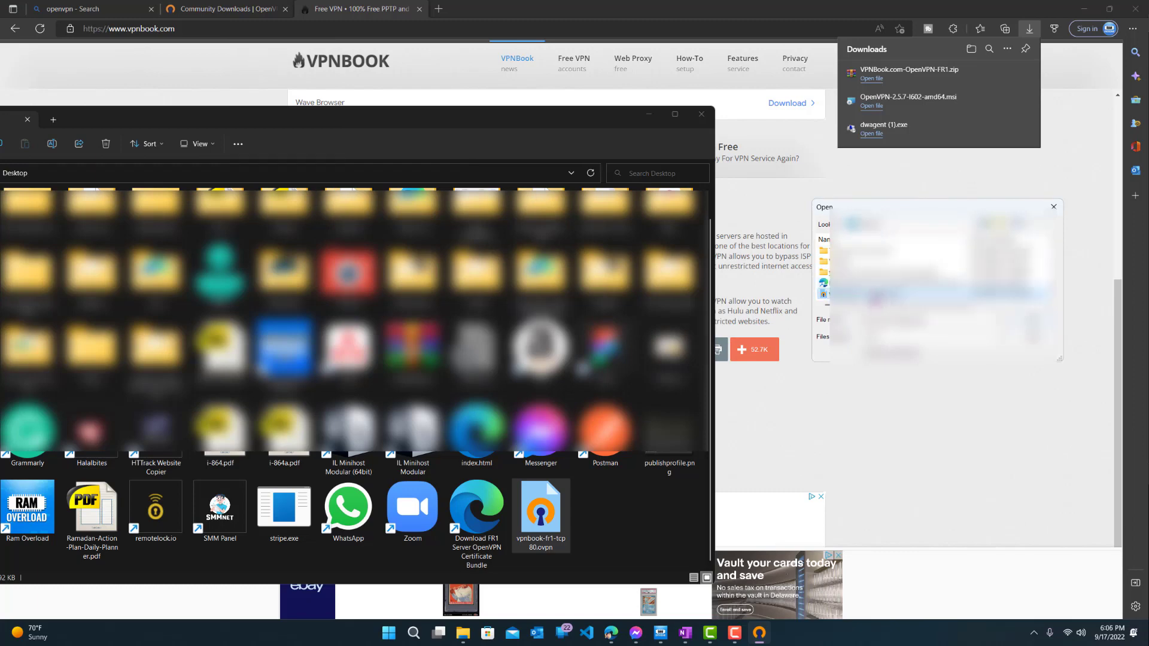
double_click(874, 296)
Step: Connect with the vpnbook-fr1-tcp80 profile from the tray icon, bringing up the login prompt
left_click(650, 119)
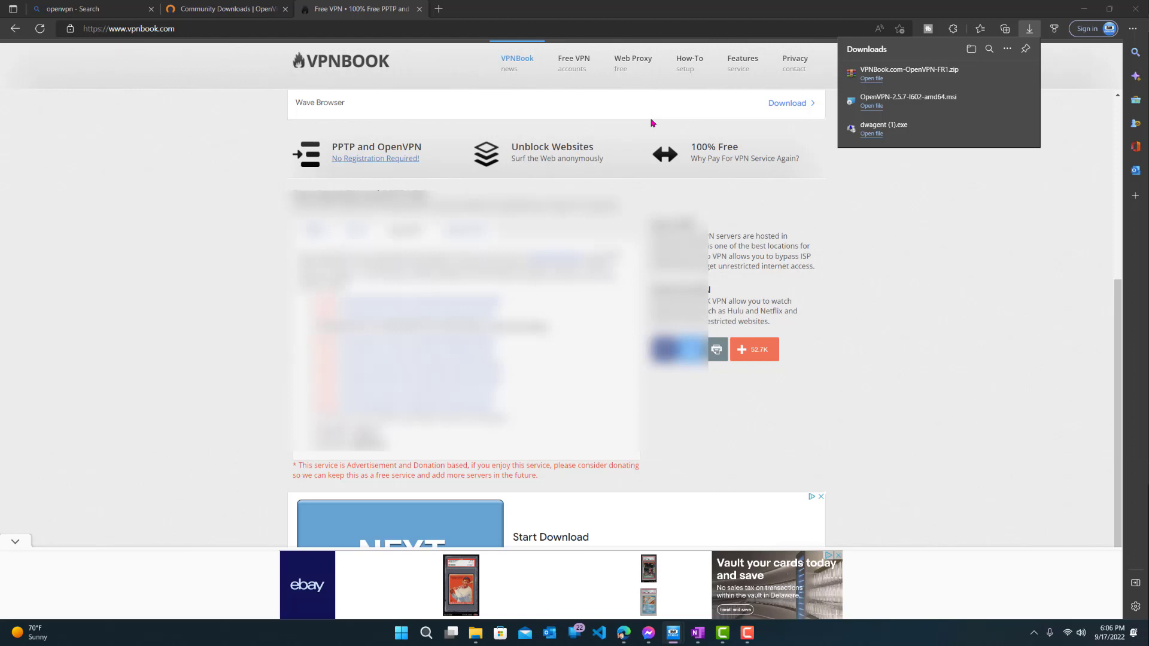
left_click(1033, 633)
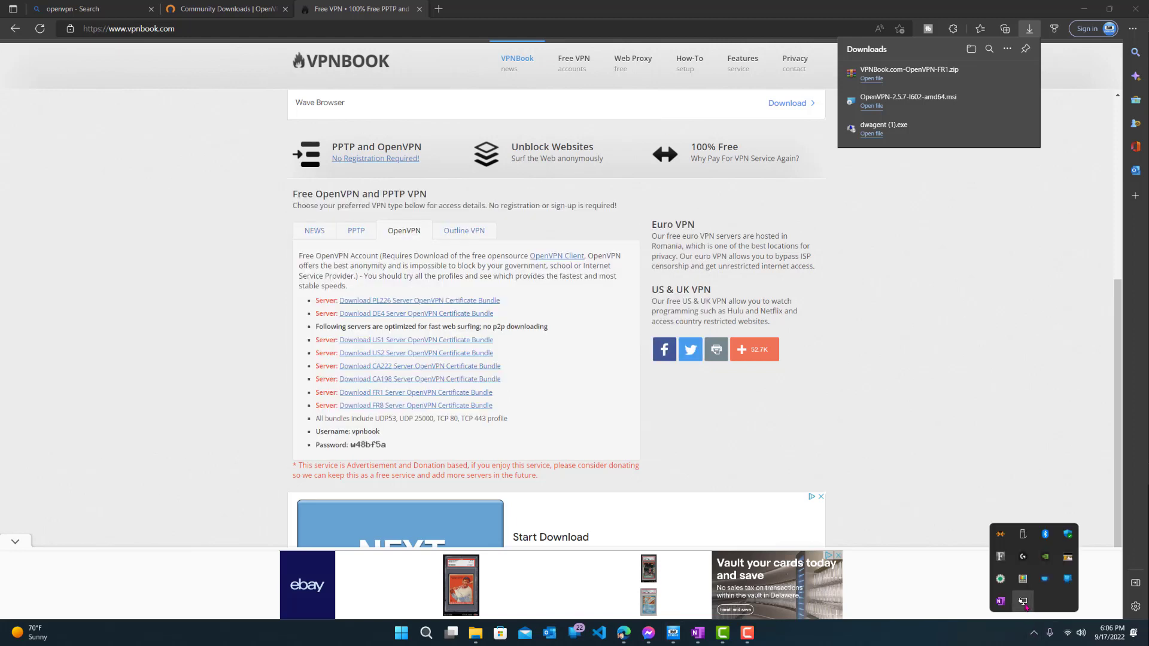
double_click(1023, 602)
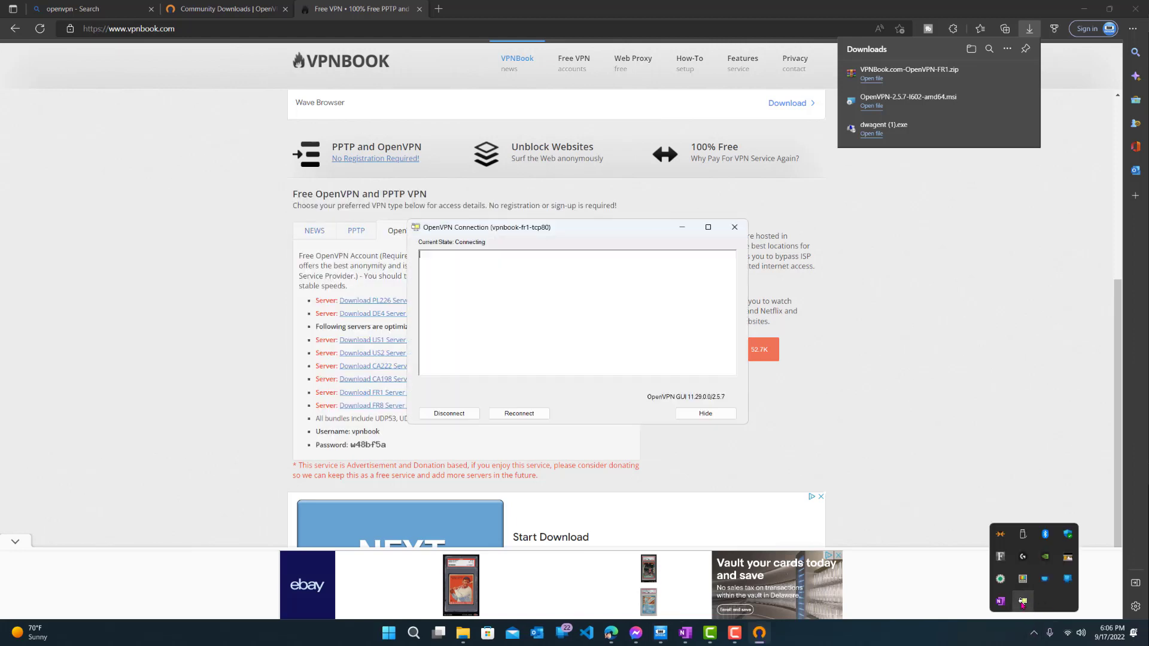
left_click_drag(556, 262, 734, 275)
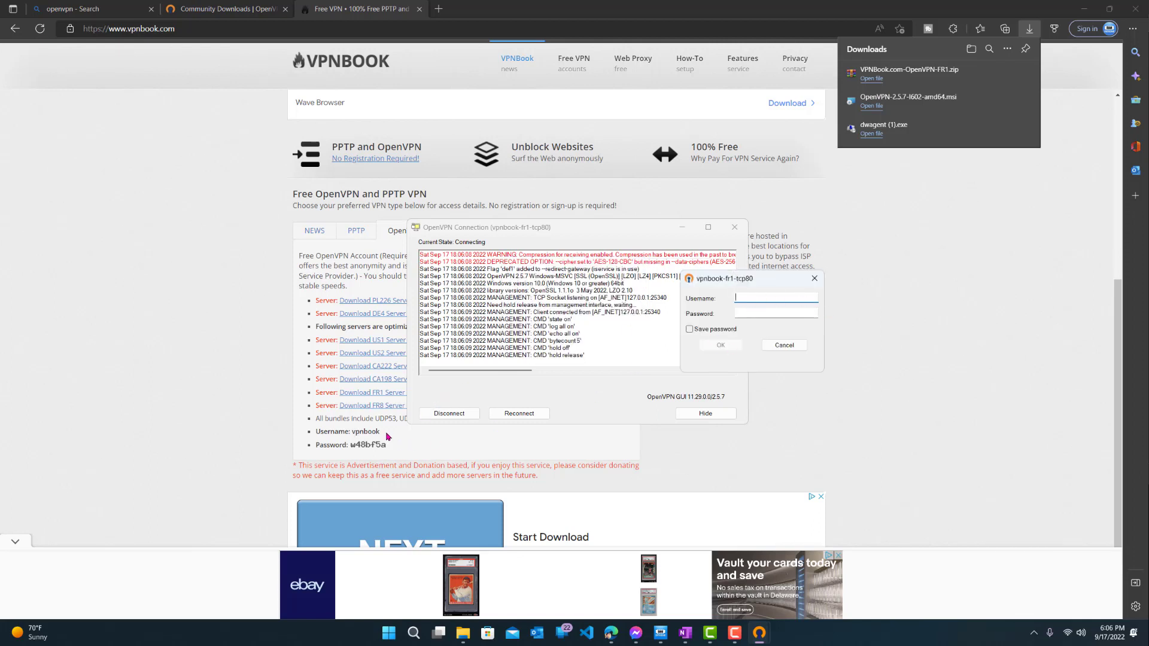
Step: Copy the username from the VPNBook page into the login prompt's Username field
double_click(366, 432)
key("ctrl+c")
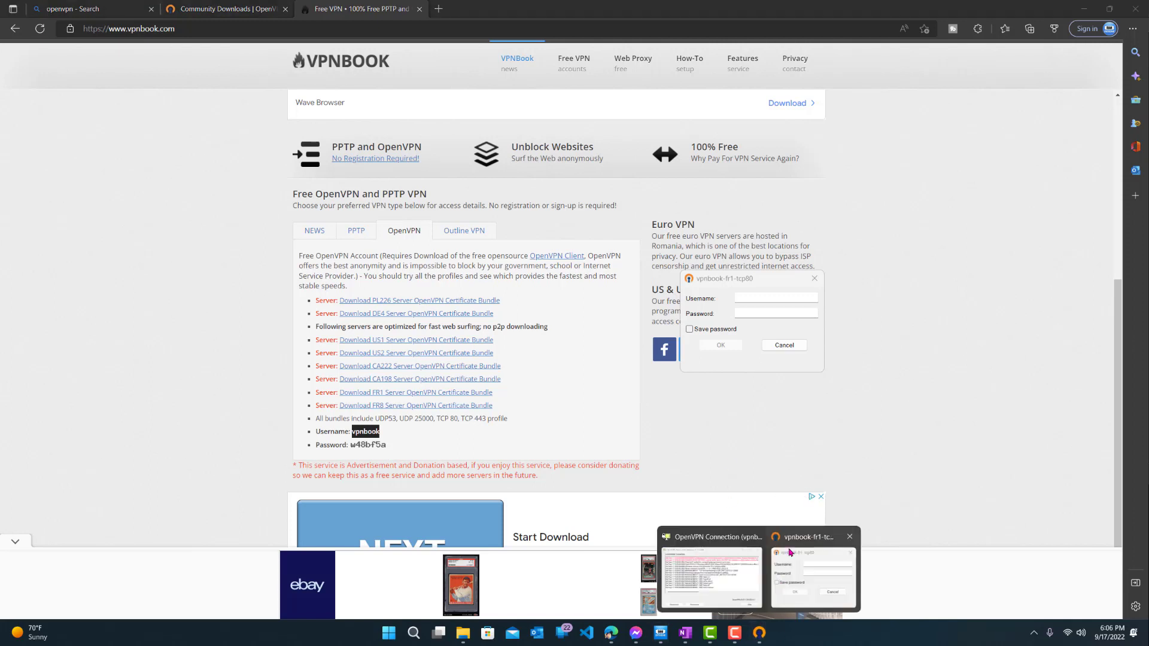
left_click(758, 294)
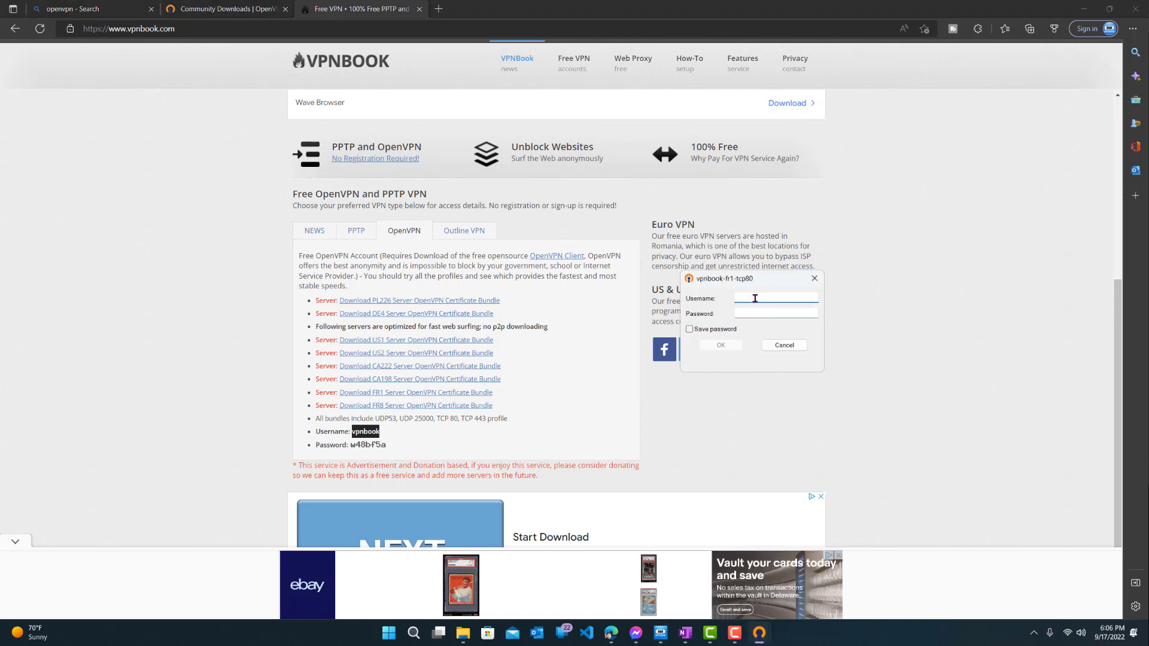
right_click(756, 298)
left_click(781, 346)
left_click(372, 446)
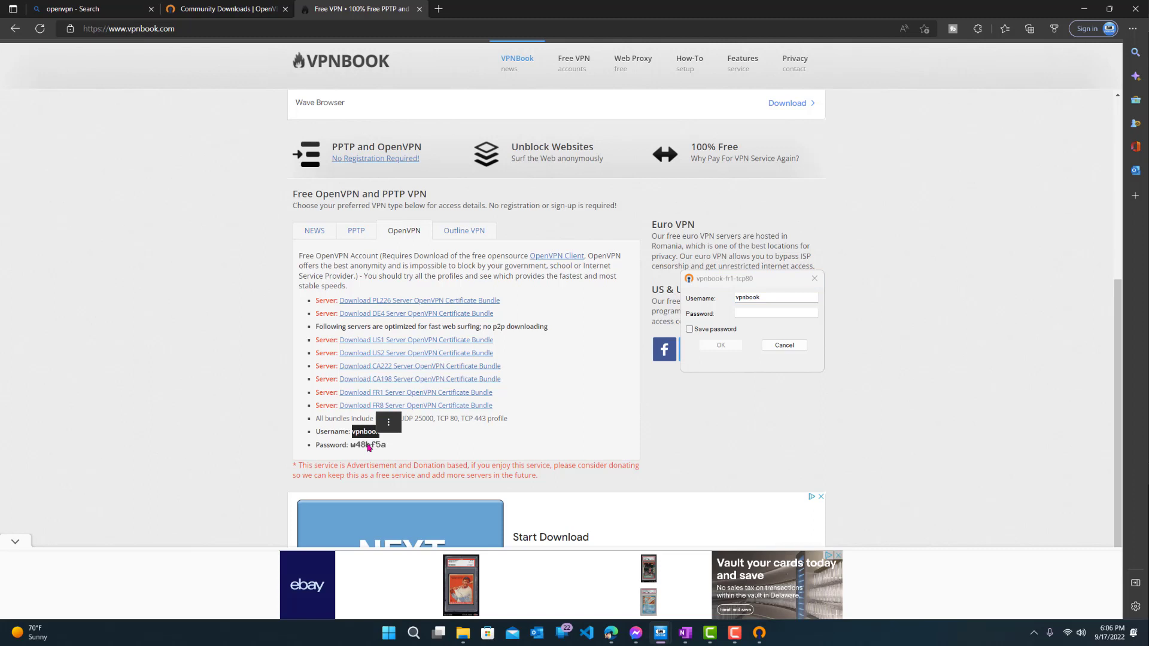
Step: Enter the VPNBook password, tick Save password, and submit the login
left_click(757, 313)
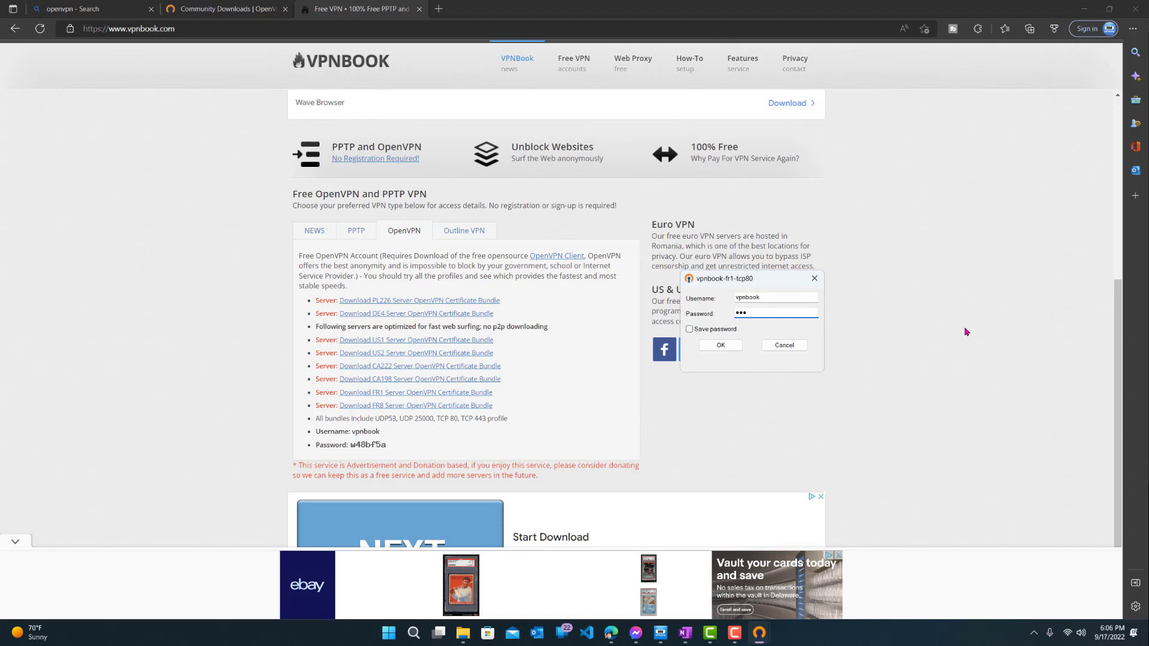
type("w48bf5a")
left_click(704, 329)
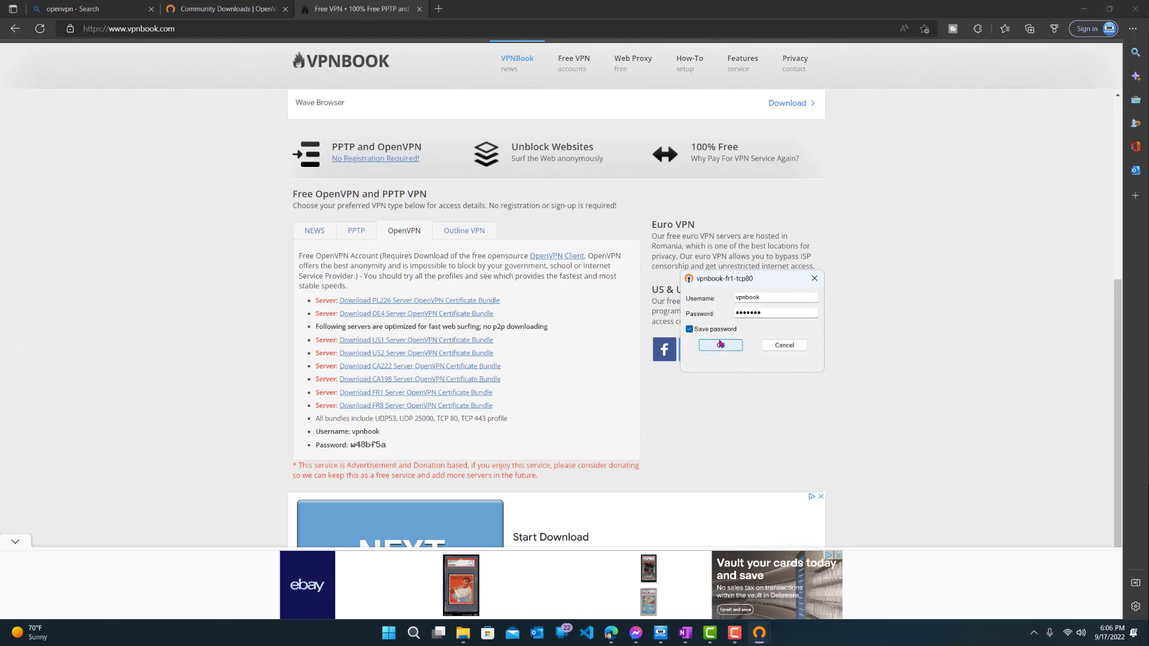
left_click(720, 344)
mouse_move(755, 353)
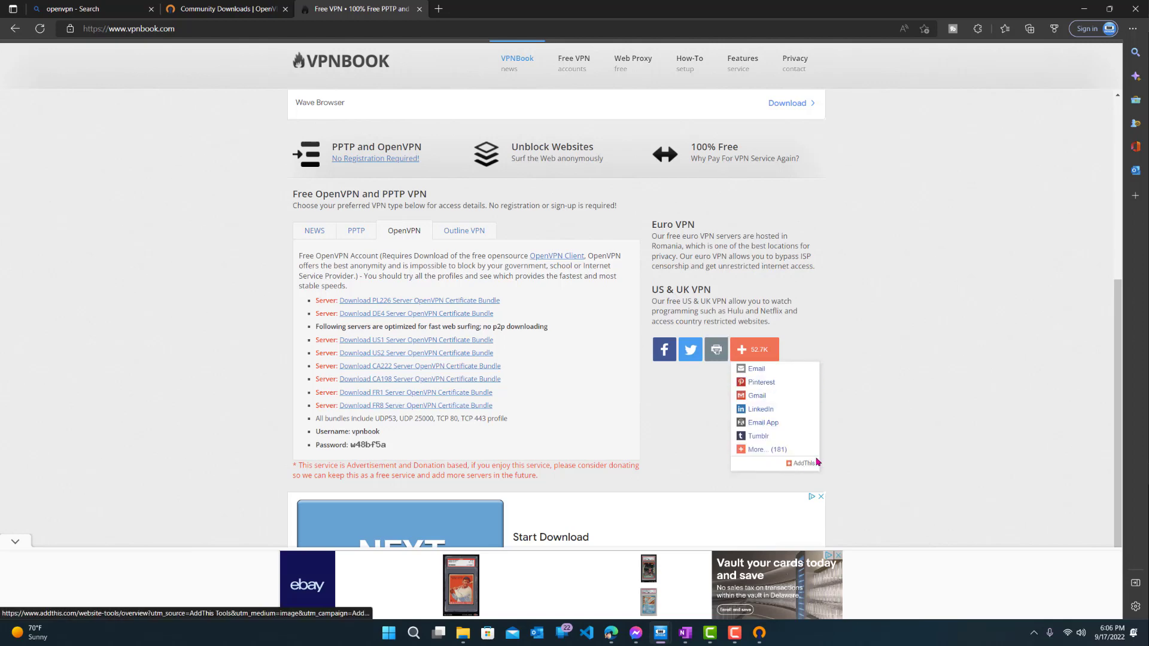
left_click(757, 637)
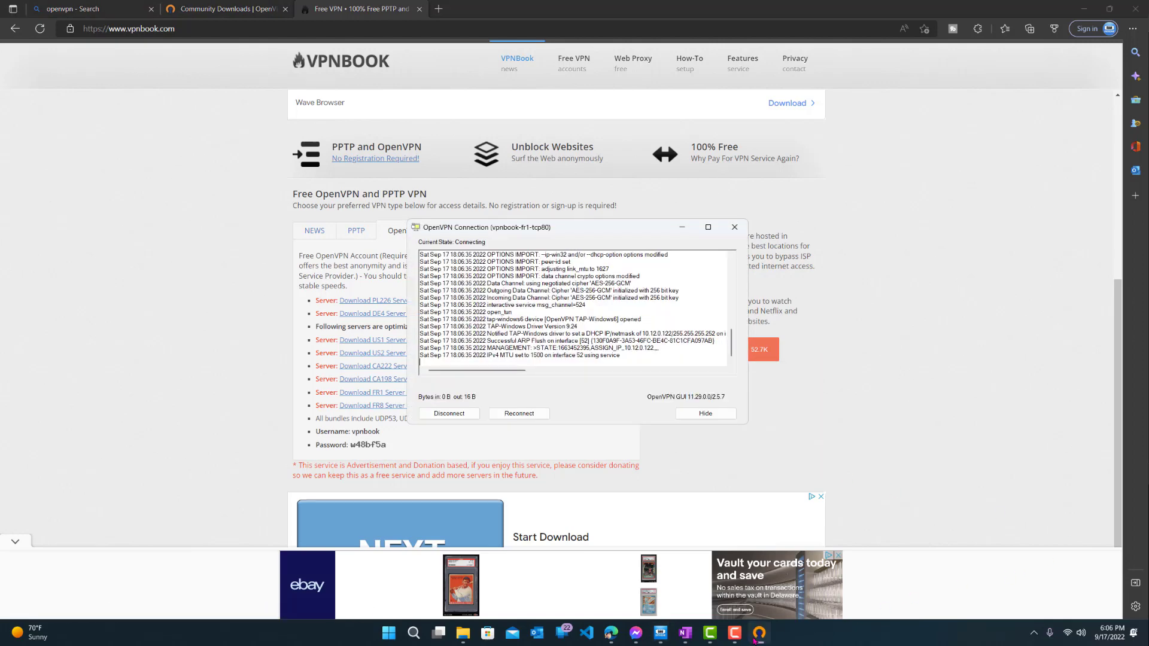
Step: Hide the connection window and check the vpnbook-fr1-tcp80 status from the tray icon
left_click(734, 227)
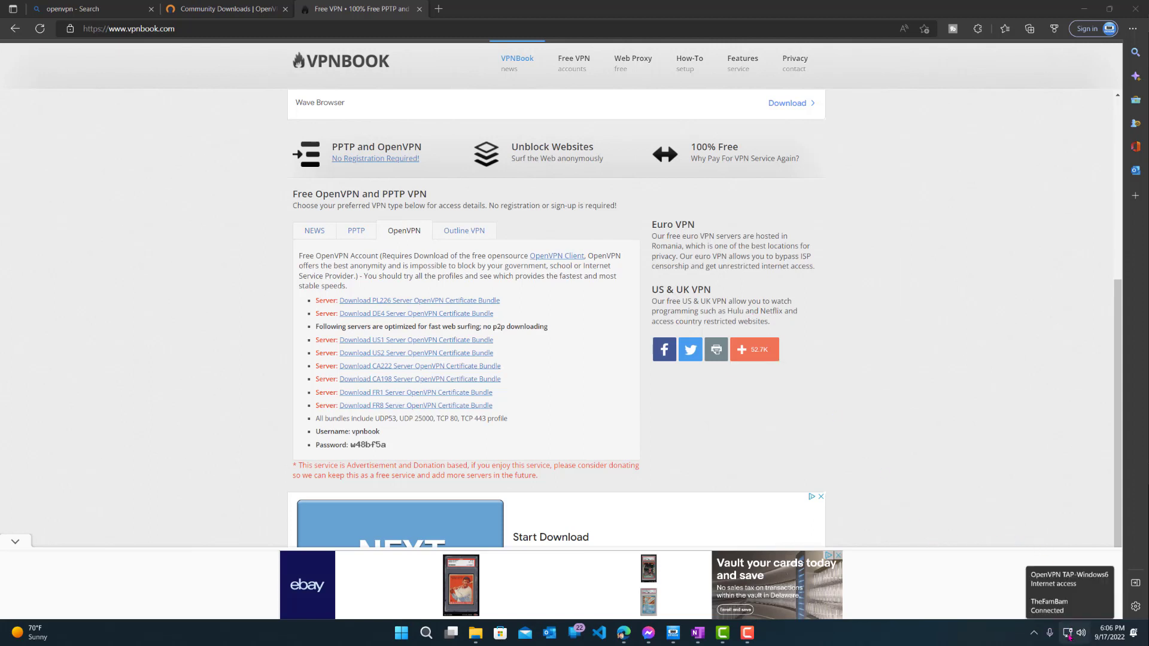
left_click(1034, 632)
mouse_move(1025, 606)
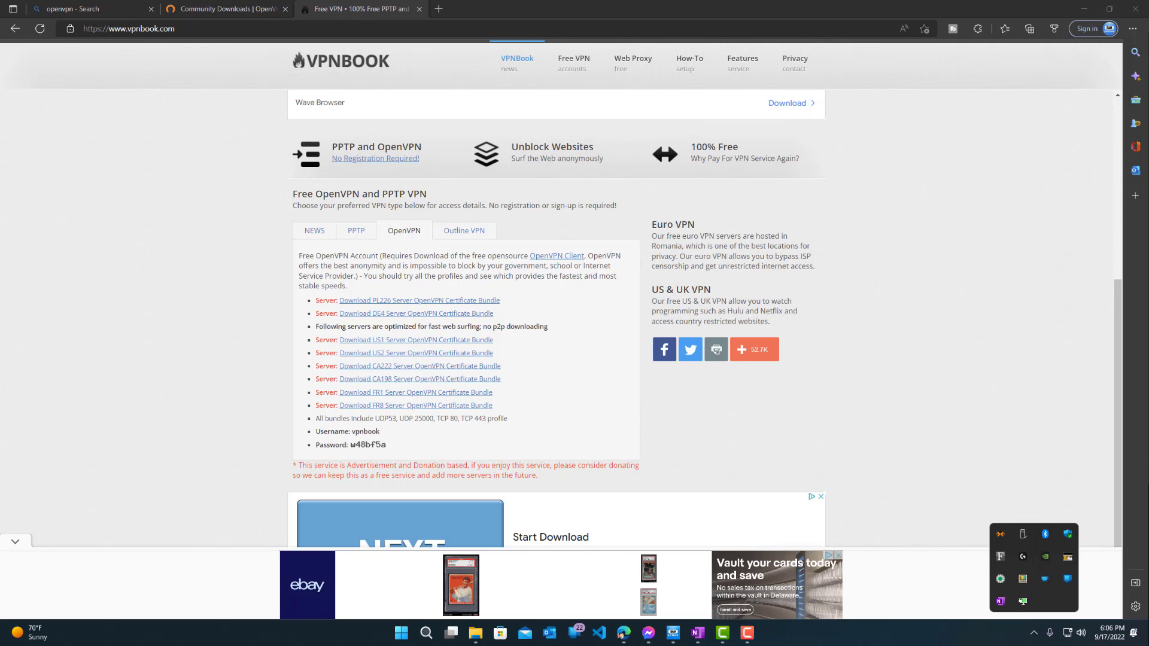
left_click(1024, 601)
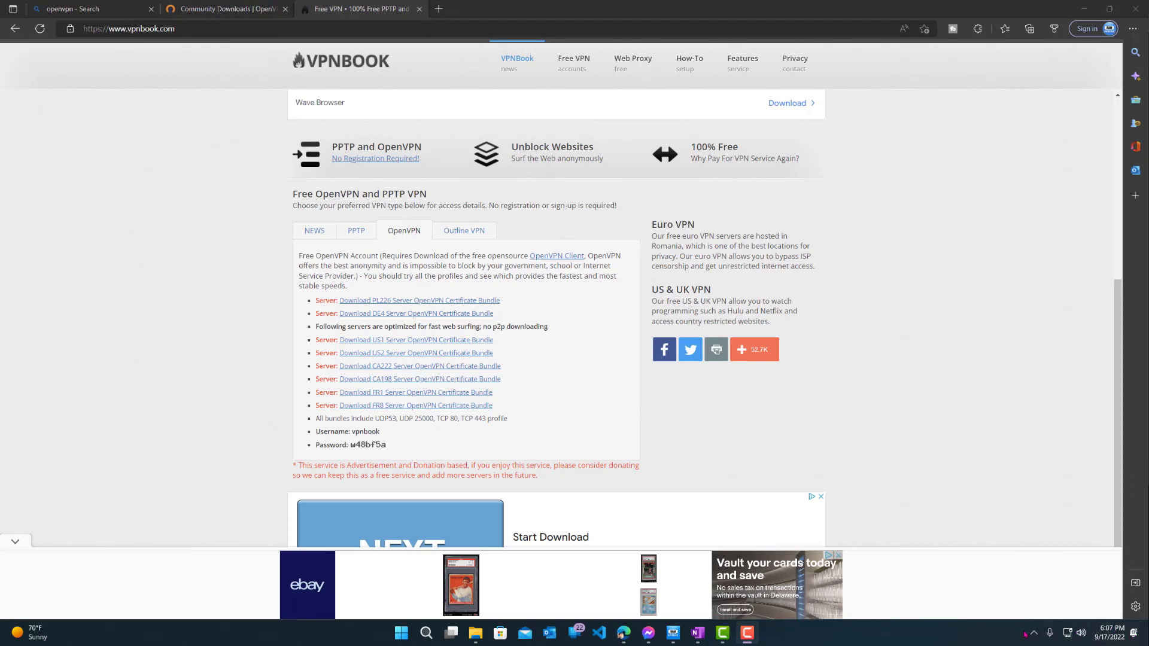
Step: Search the web for 'whats my ip' in a new tab
left_click(439, 8)
left_click(429, 31)
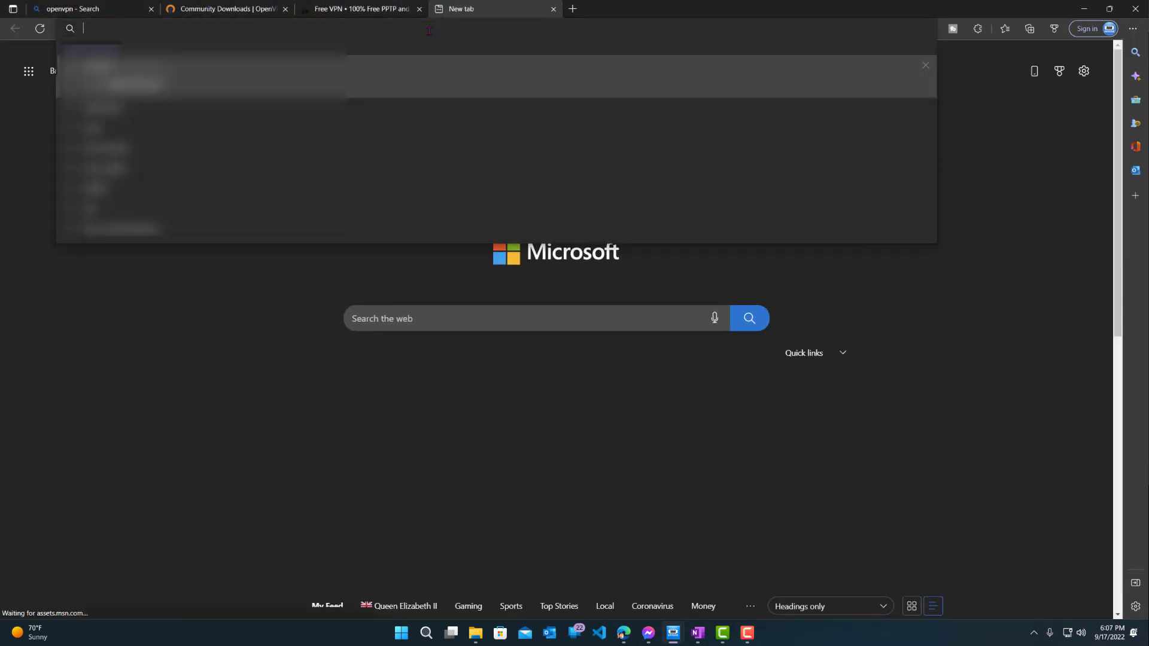
type("whats my i")
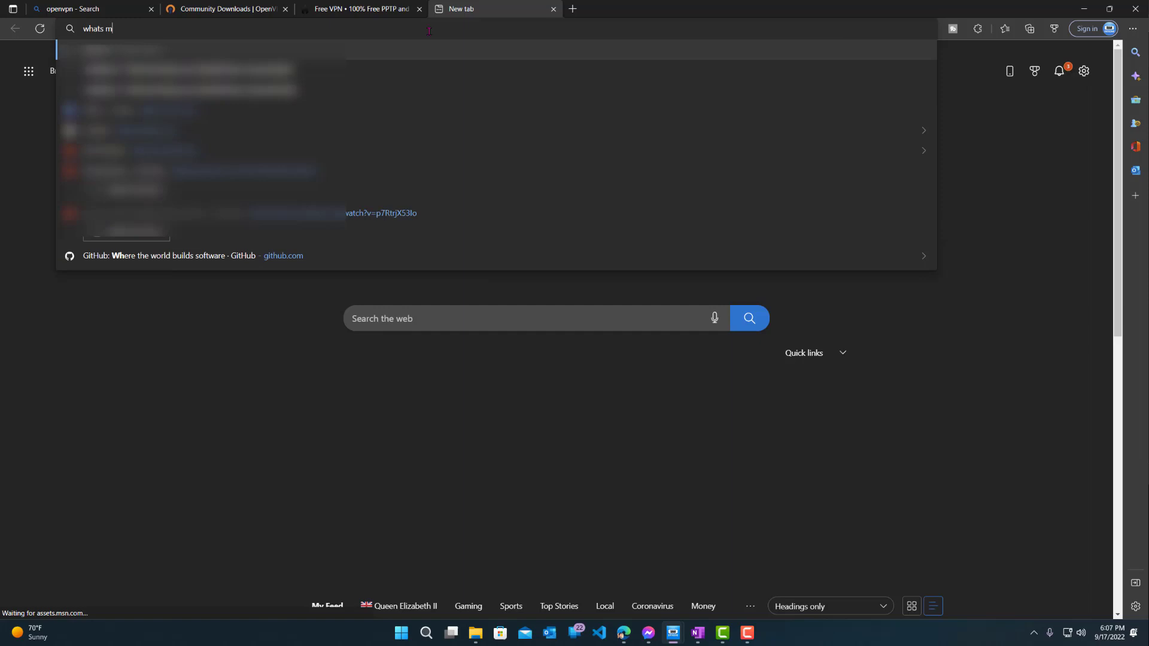
type("p")
key("Return")
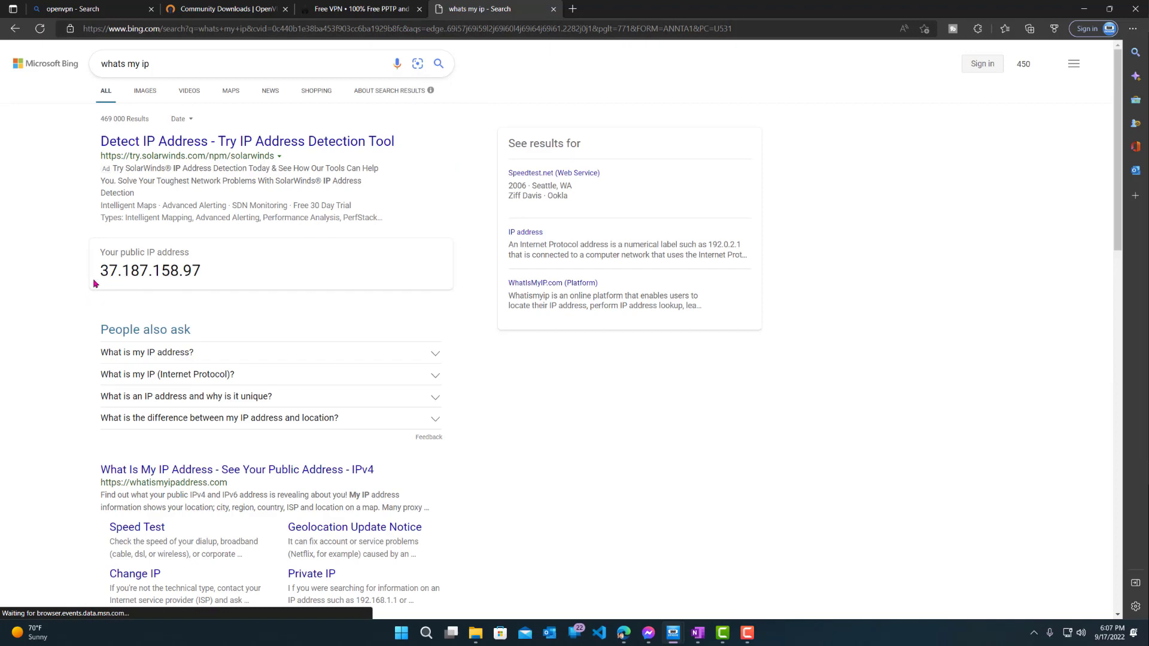
Step: Check the IP details showing 37.187.158.97 via OVH SAS in Warren, Michigan
scroll(320, 282, "down", 3)
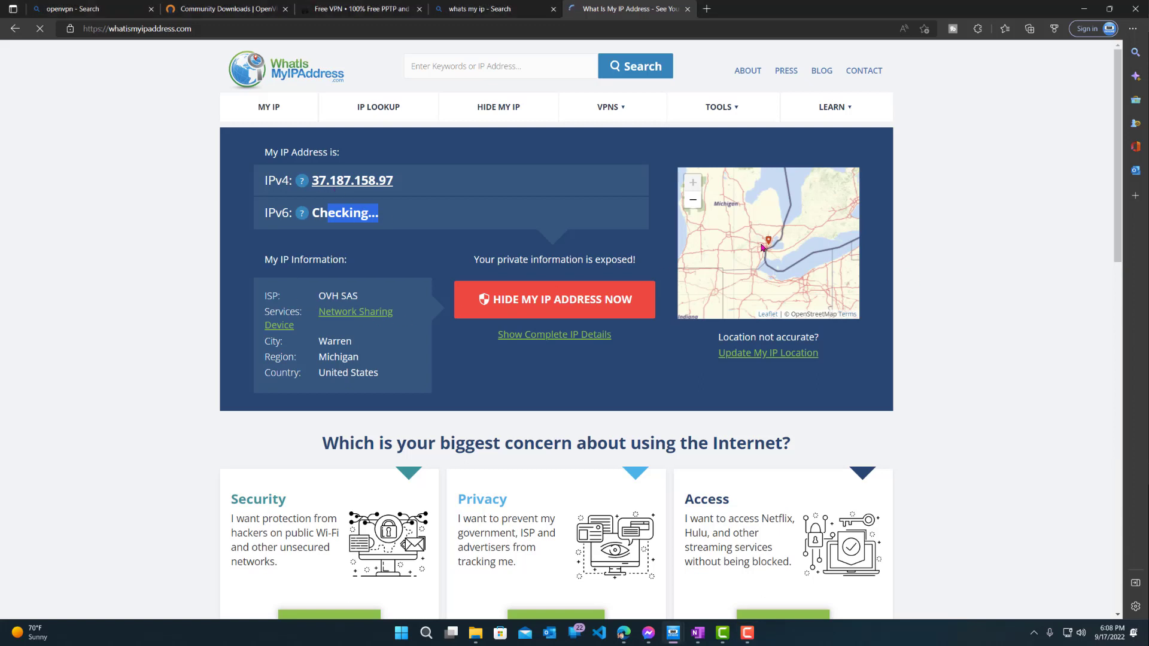
left_click(691, 204)
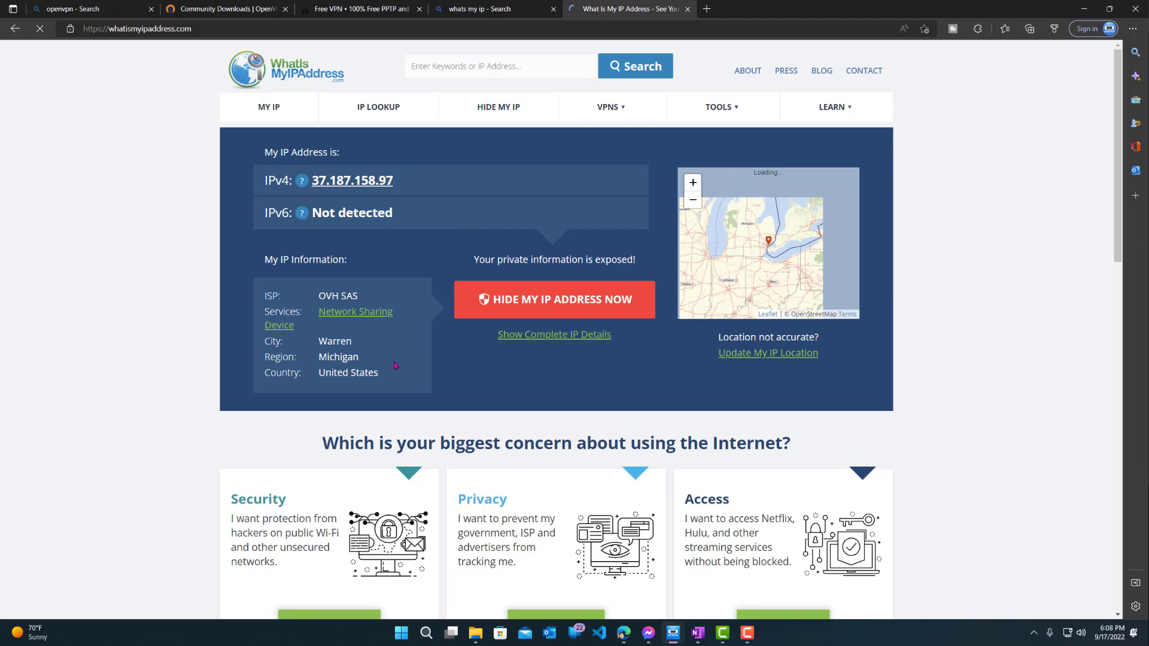
left_click_drag(395, 366, 245, 262)
left_click(319, 345)
left_click_drag(319, 345, 437, 364)
left_click(436, 364)
scroll(436, 364, "down", 9)
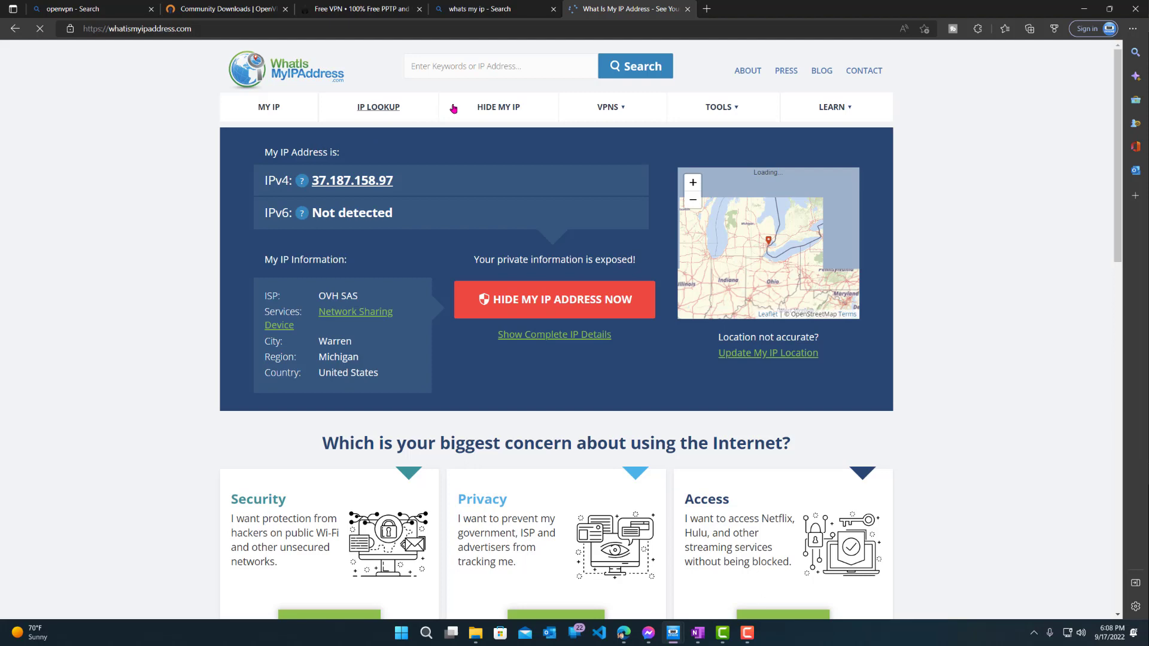
left_click(316, 5)
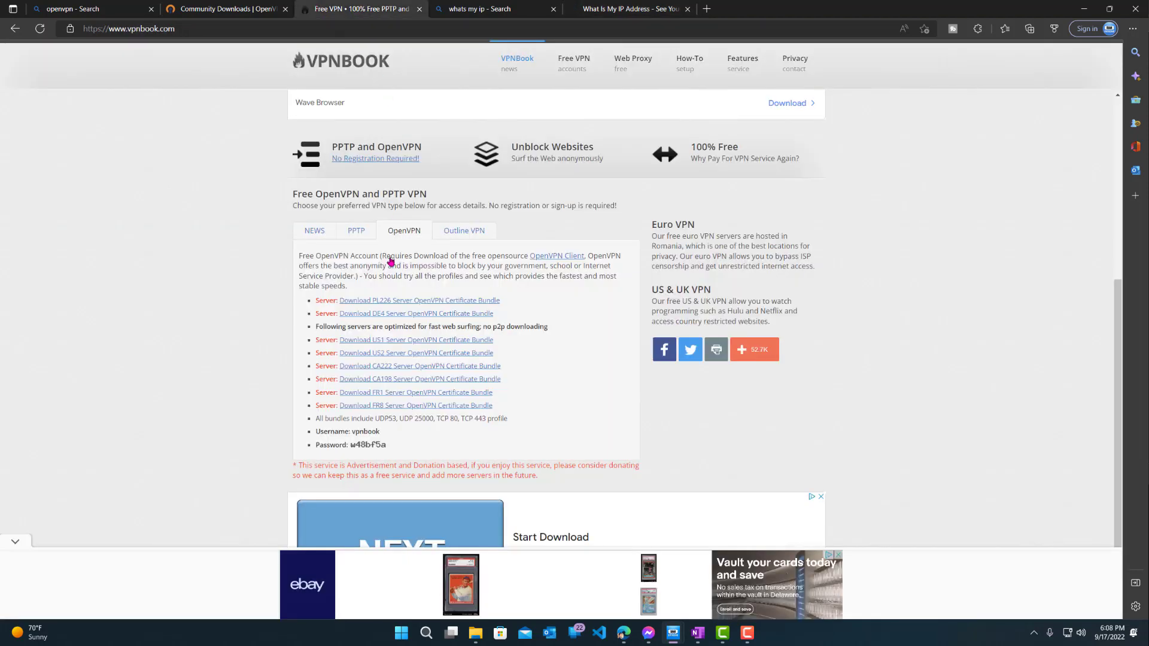
left_click_drag(309, 295, 523, 425)
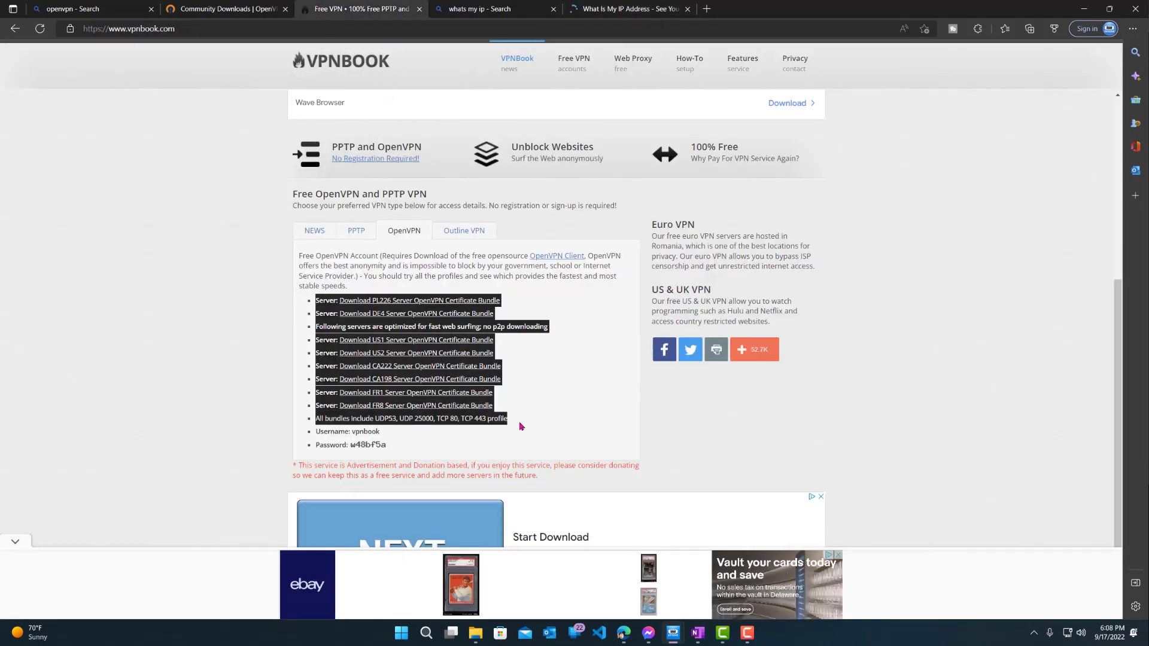
left_click(562, 363)
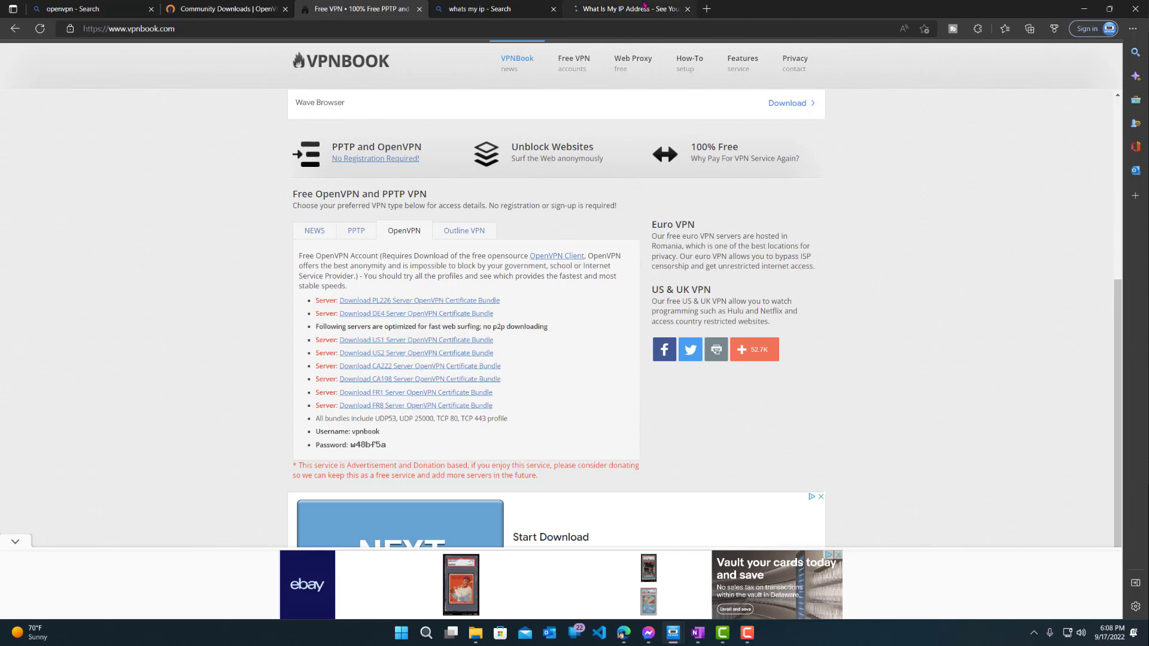